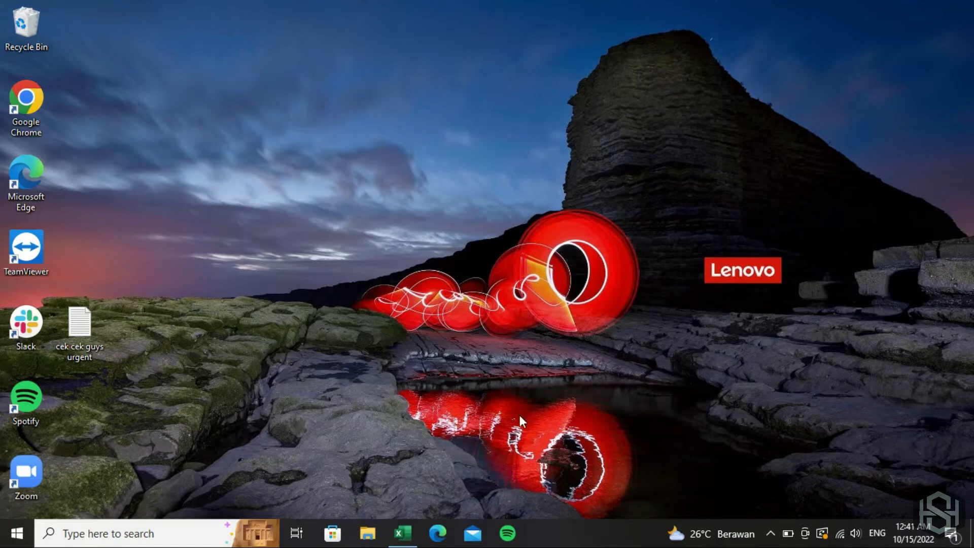
# Switch to the bahan excel3 workbook in Excel and begin a VLOOKUP in C3 with lookup value B3 and table range B17:E20
pyautogui.click(405, 535)
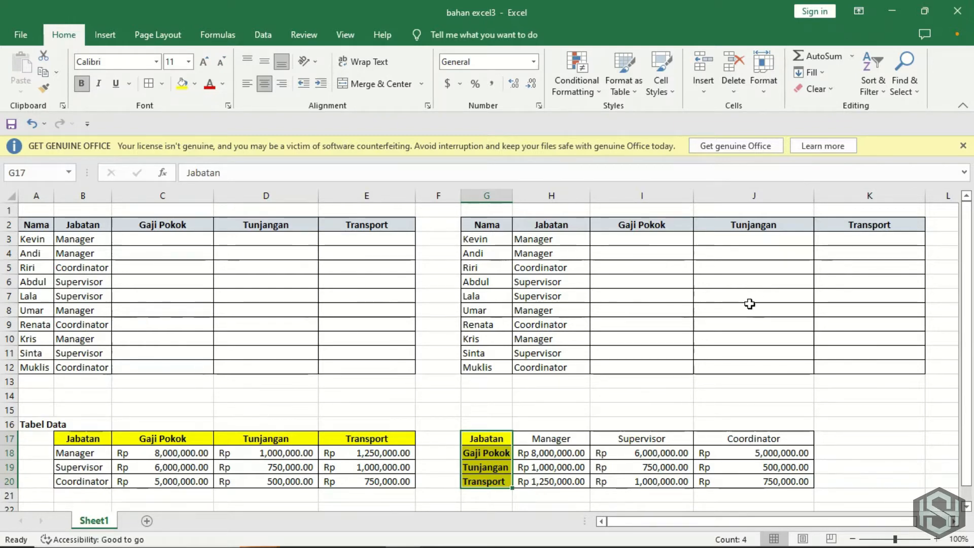
pyautogui.click(550, 448)
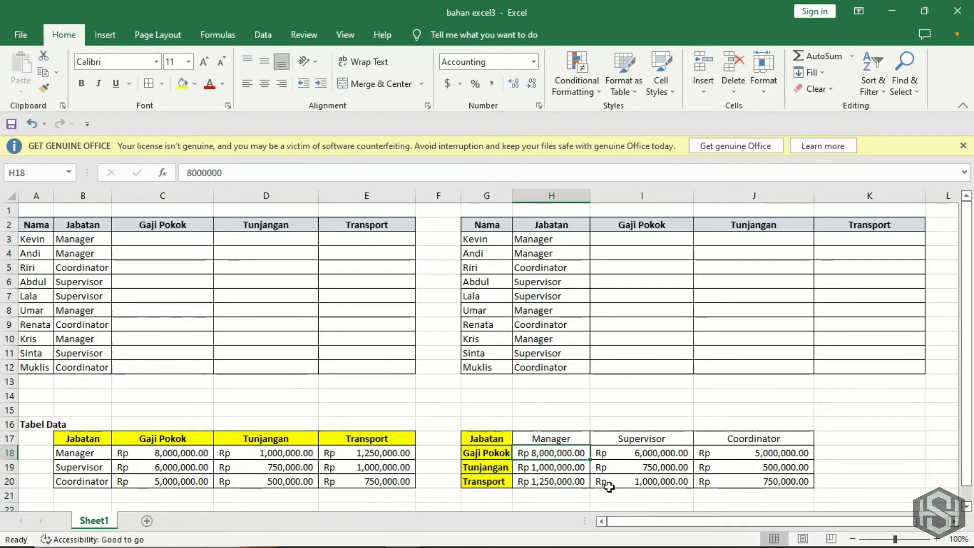
pyautogui.click(165, 236)
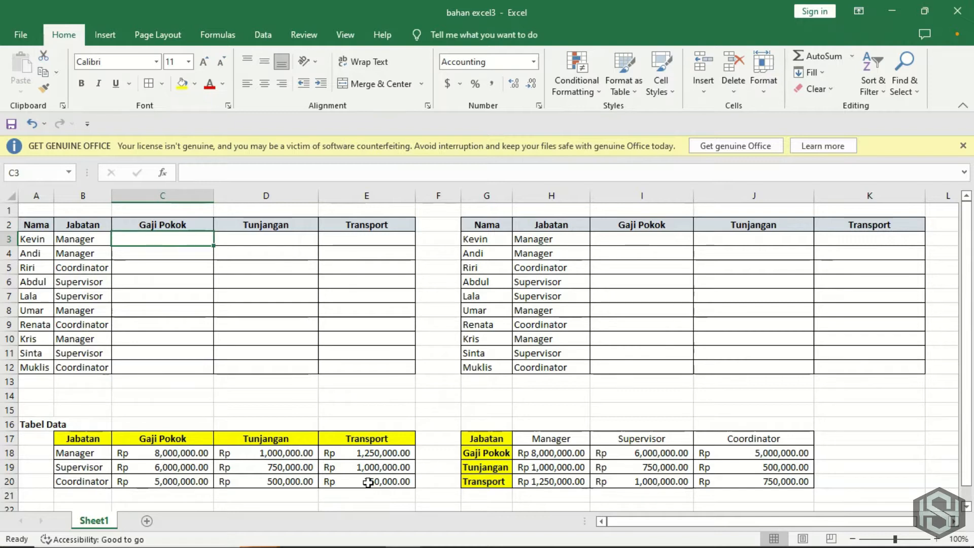
pyautogui.write('=vl')
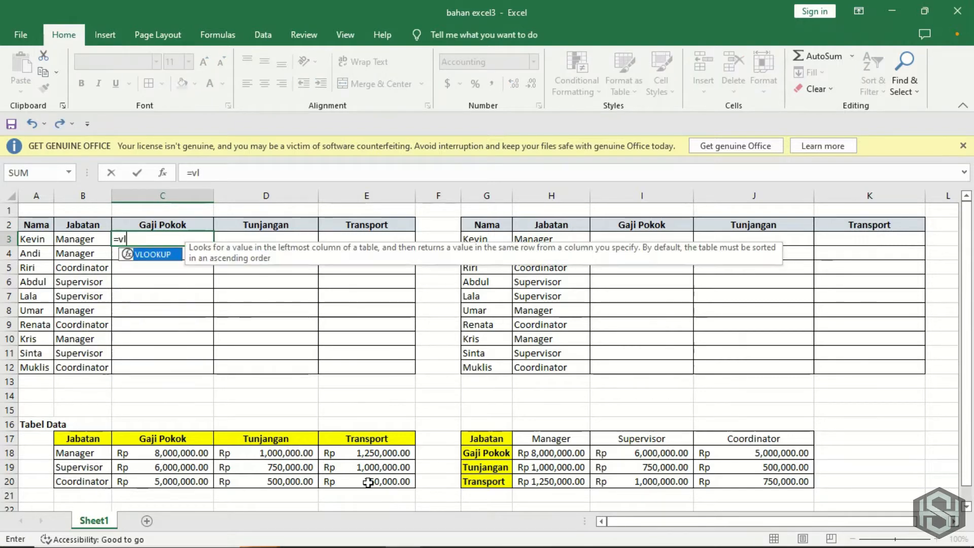
pyautogui.write('ookup')
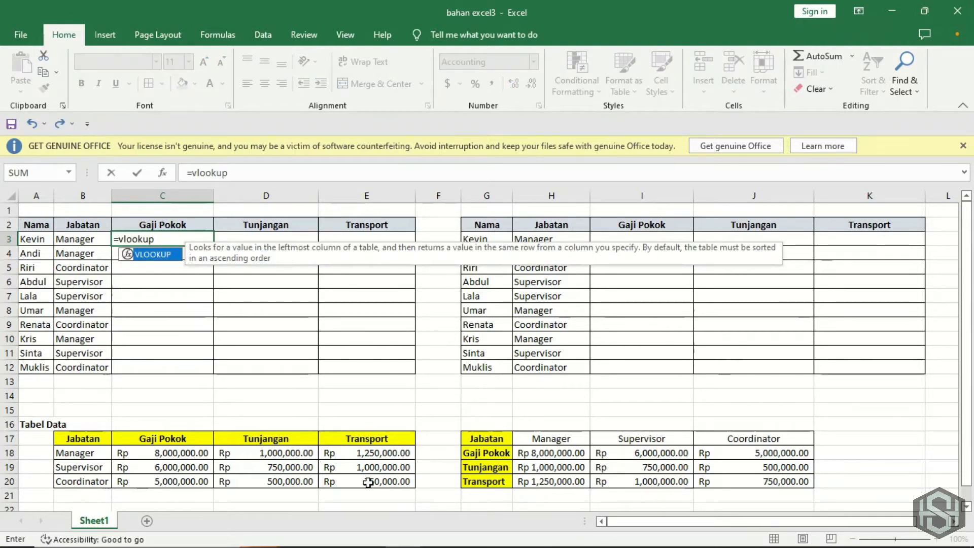
pyautogui.write('(')
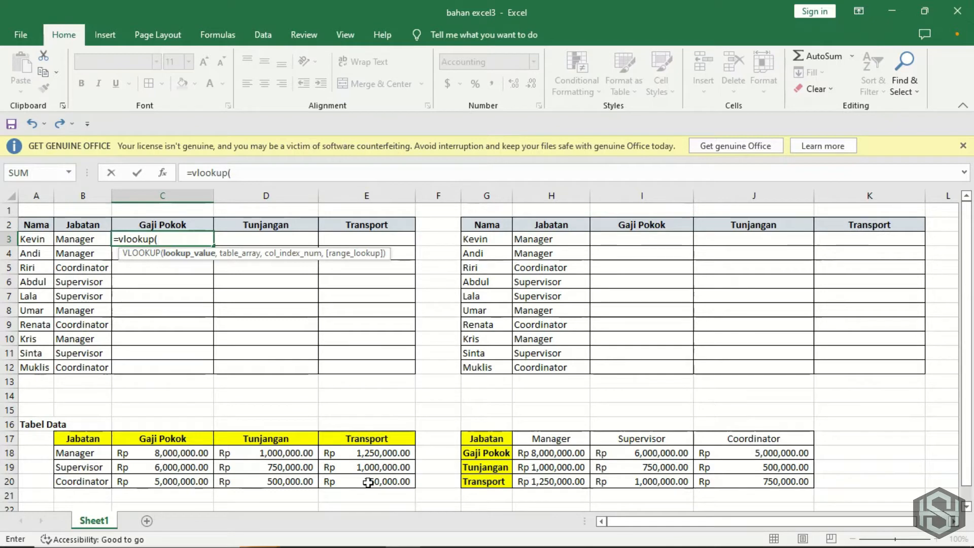
pyautogui.press('Left')
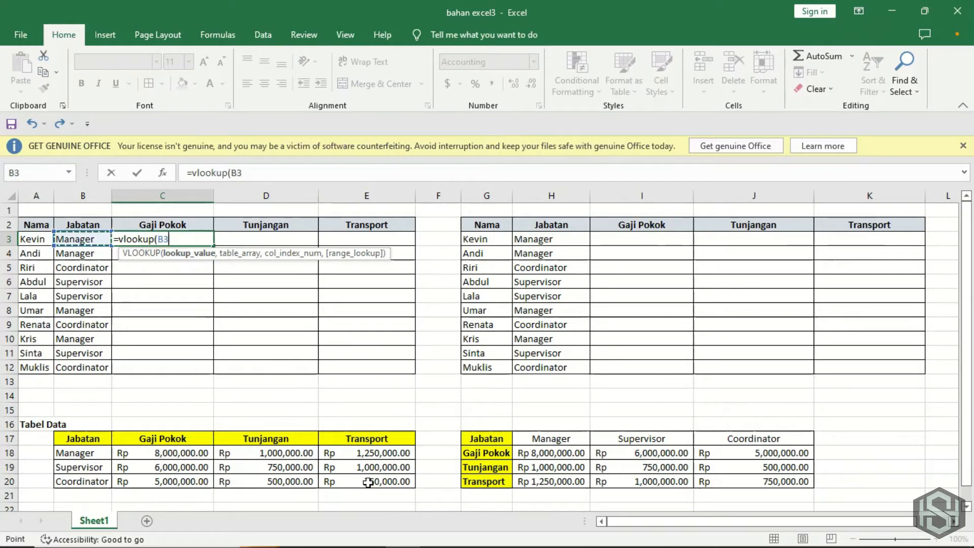
pyautogui.write(',')
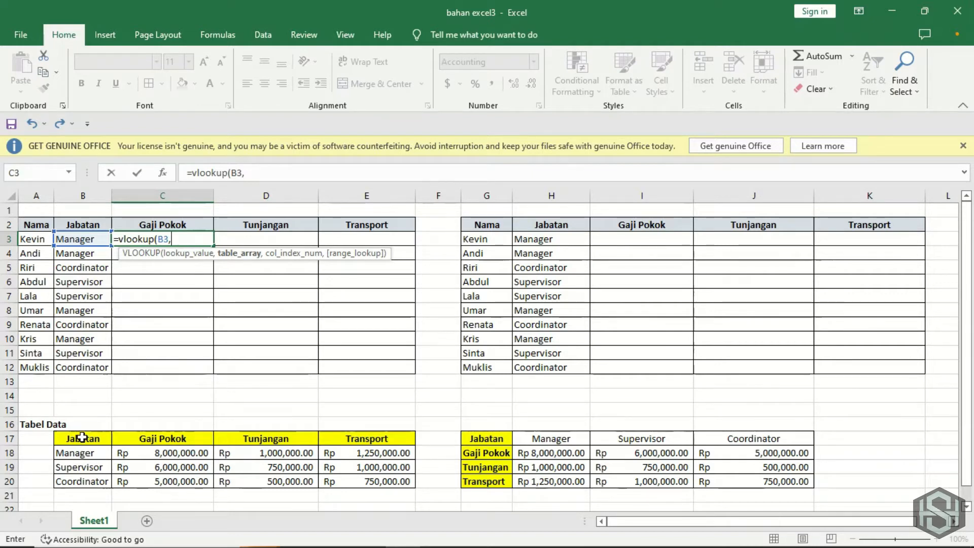
pyautogui.moveTo(82, 437); pyautogui.dragTo(362, 489)
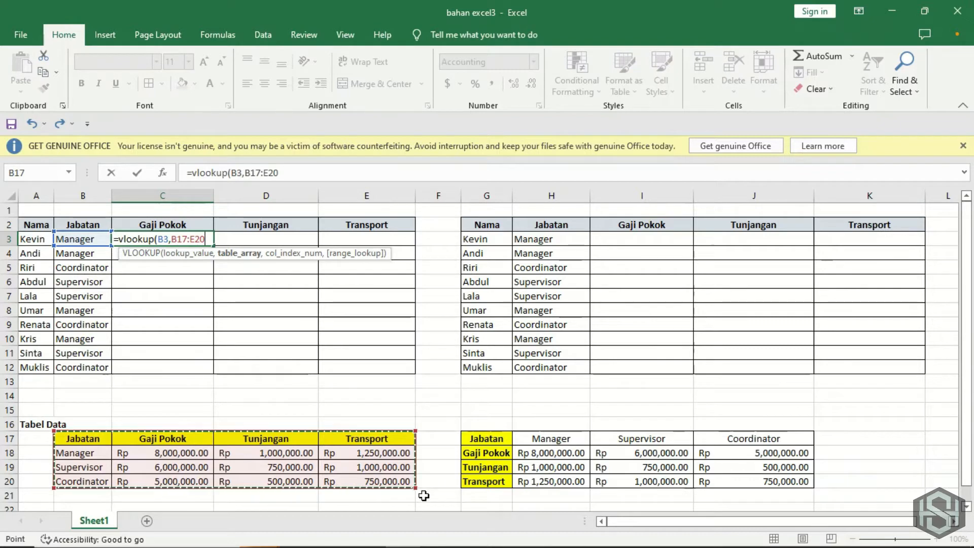
# Make the table range in the C3 formula absolute as $B$17:$E$20
pyautogui.click(173, 238)
pyautogui.write('$B')
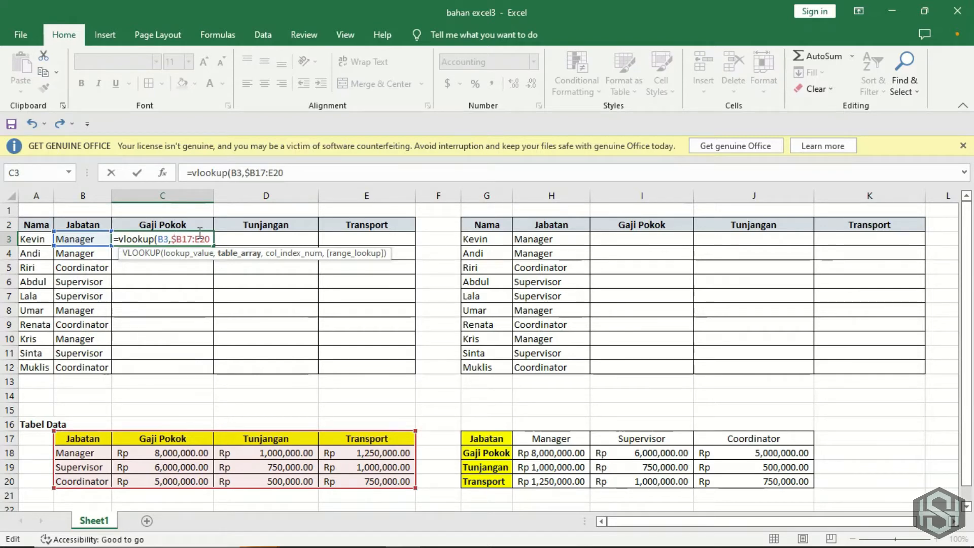
pyautogui.write('$')
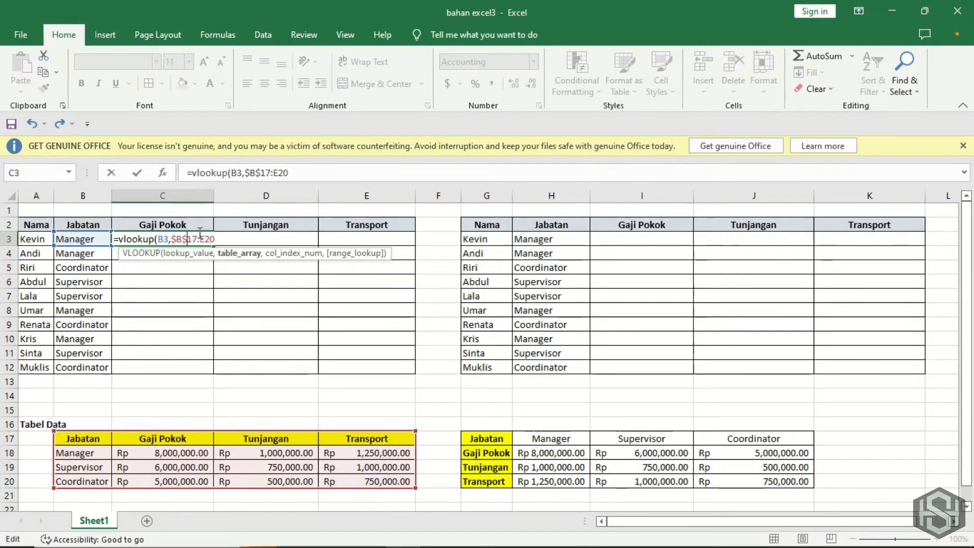
pyautogui.press('Right')
pyautogui.press('Right')
pyautogui.press('Right')
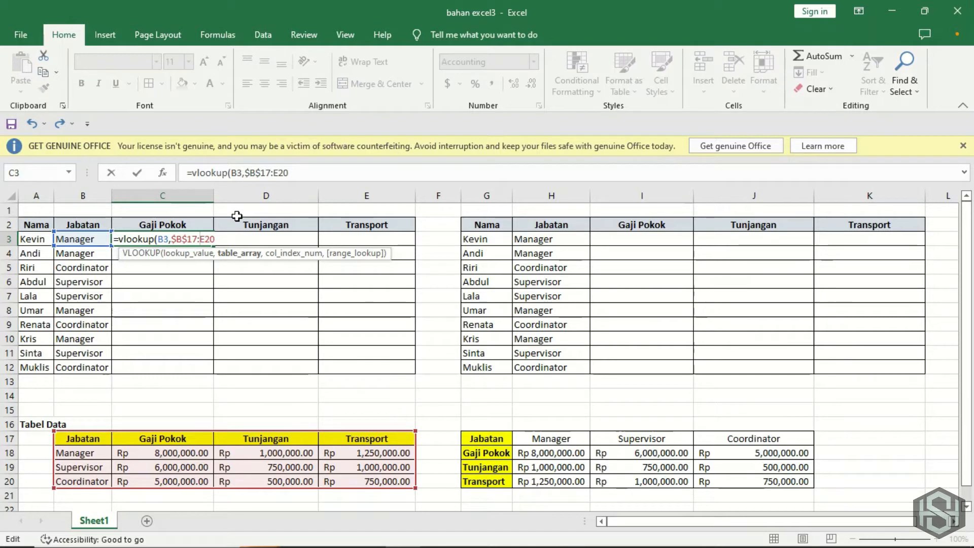
pyautogui.write('$B')
pyautogui.write('$E$')
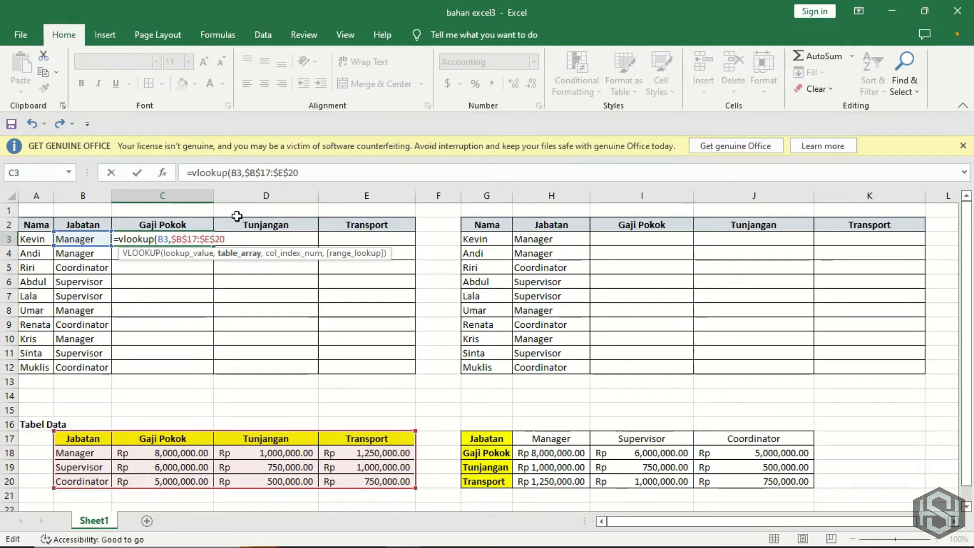
# Complete the C3 VLOOKUP with column index 2 and range lookup 0 for an exact match
pyautogui.write(',')
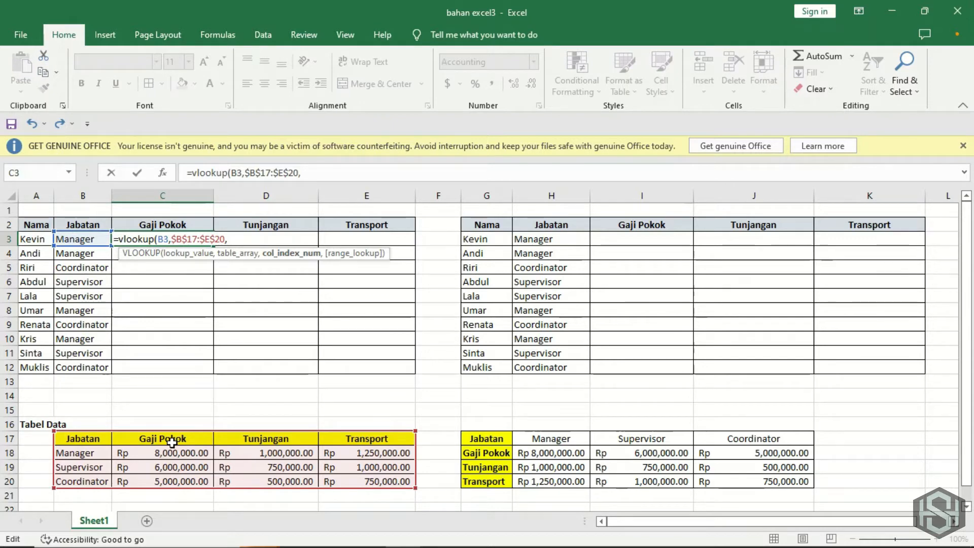
pyautogui.write('2,')
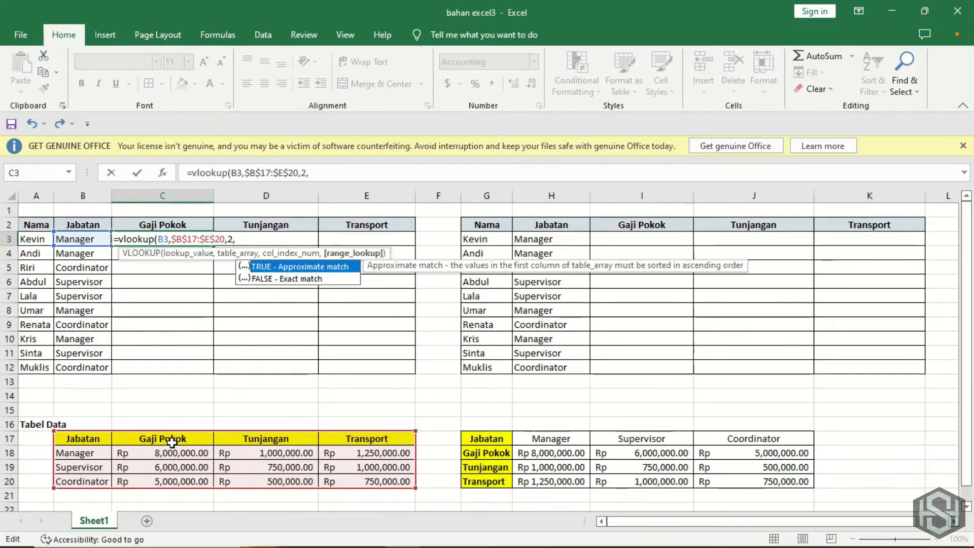
pyautogui.write('0)')
pyautogui.press('Return')
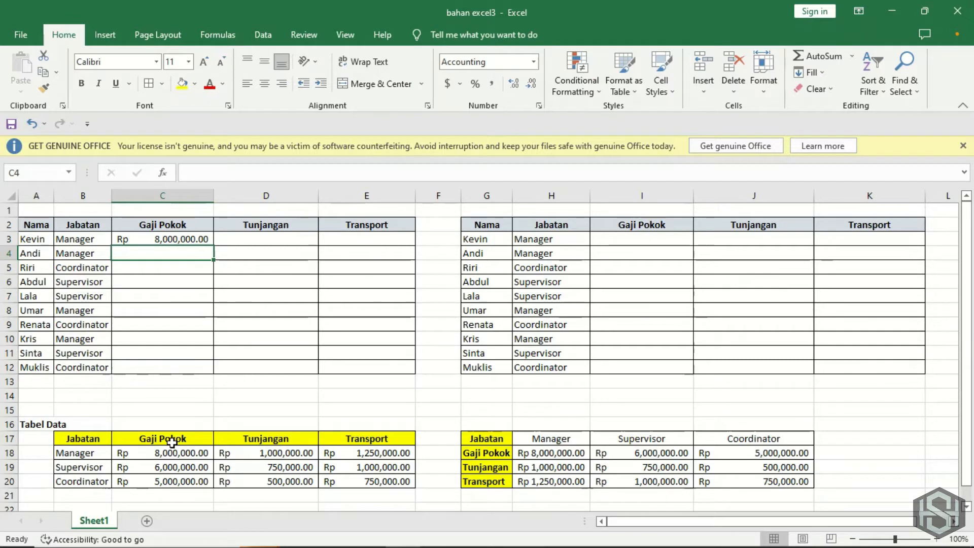
# Copy the Gaji Pokok formula from C3 into C4:C12
pyautogui.press('Up')
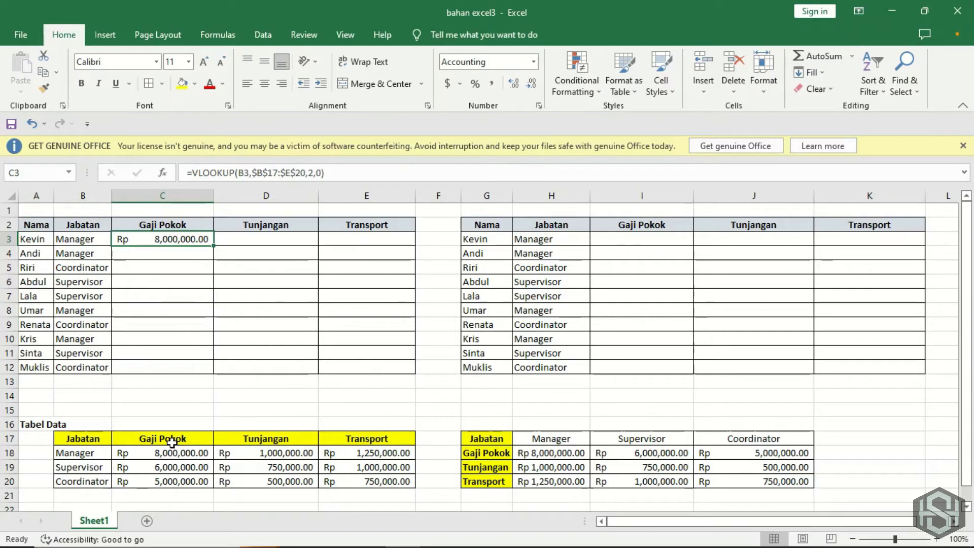
pyautogui.hotkey('ctrl', 'c')
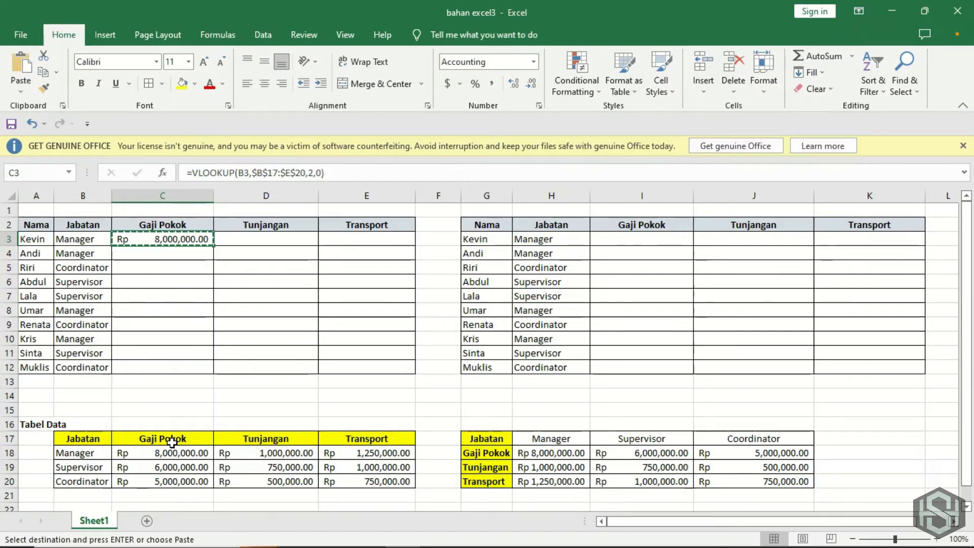
pyautogui.press('Down')
pyautogui.press('Left')
pyautogui.press('Right')
pyautogui.hotkey('shift', 'Down')
pyautogui.hotkey('shift', 'Down')
pyautogui.hotkey('shift', 'Down')
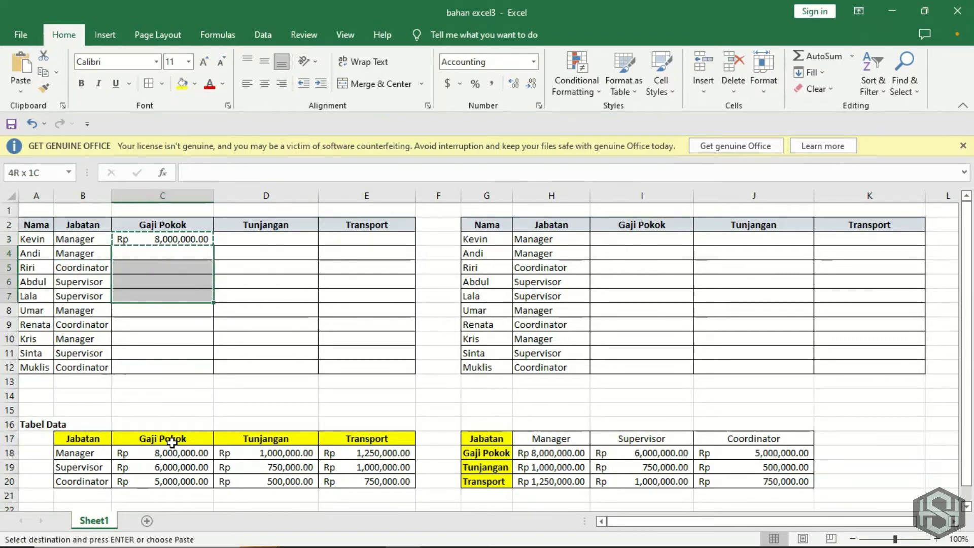
pyautogui.hotkey('shift', 'Down')
pyautogui.hotkey('shift', 'Down')
pyautogui.hotkey('shift', 'Down')
pyautogui.hotkey('shift', 'Down')
pyautogui.hotkey('shift', 'Down')
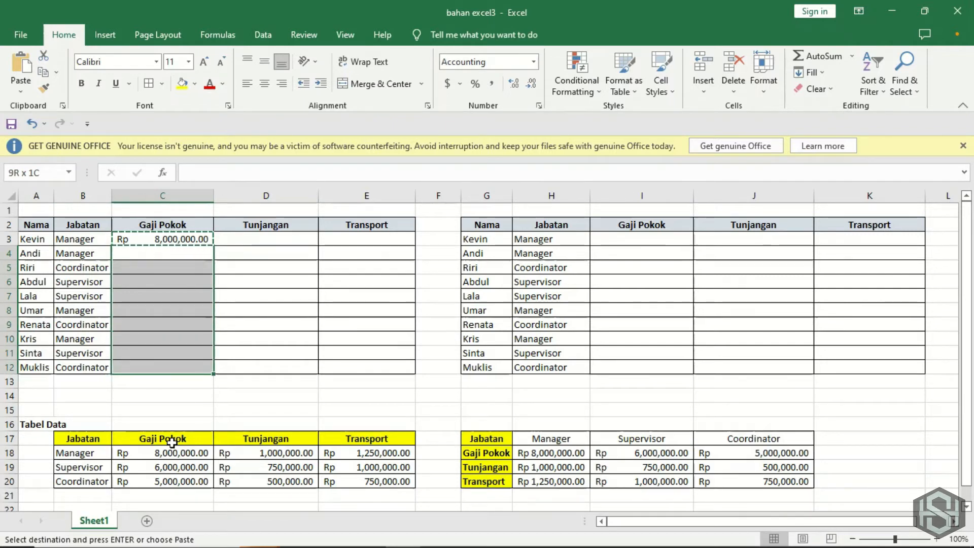
pyautogui.hotkey('ctrl', 'v')
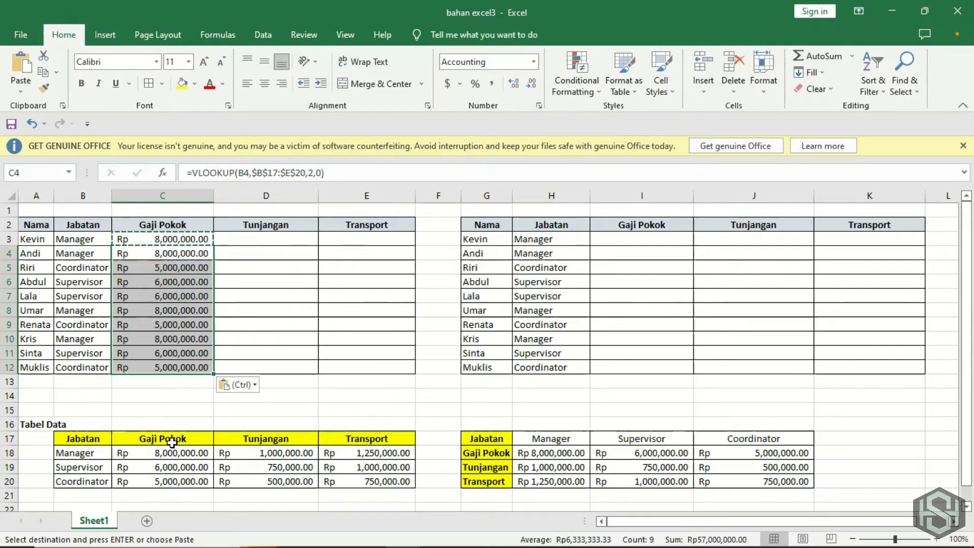
# Begin a VLOOKUP in D3 under Tunjangan with lookup value B3 and the absolute table range $B$18:$E$20
pyautogui.press('Up')
pyautogui.press('Right')
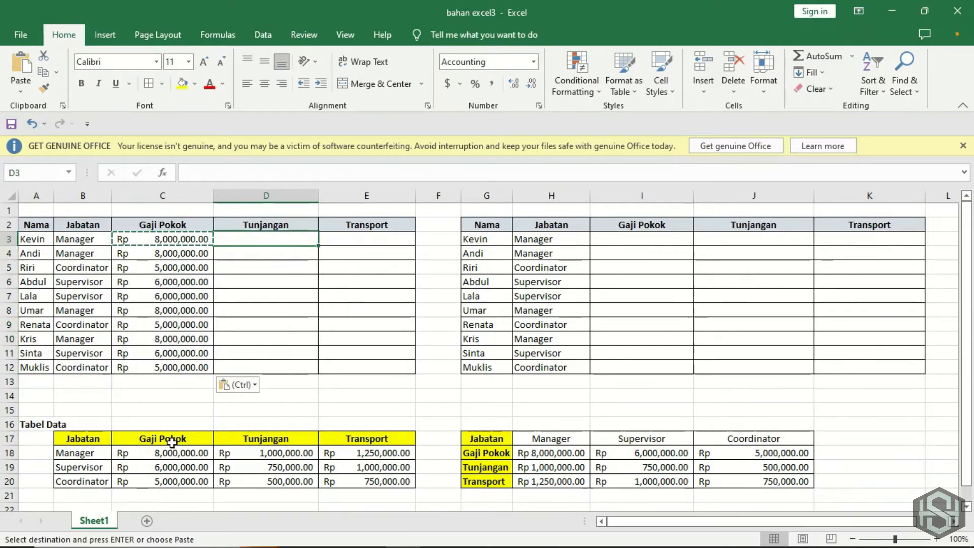
pyautogui.press('Escape')
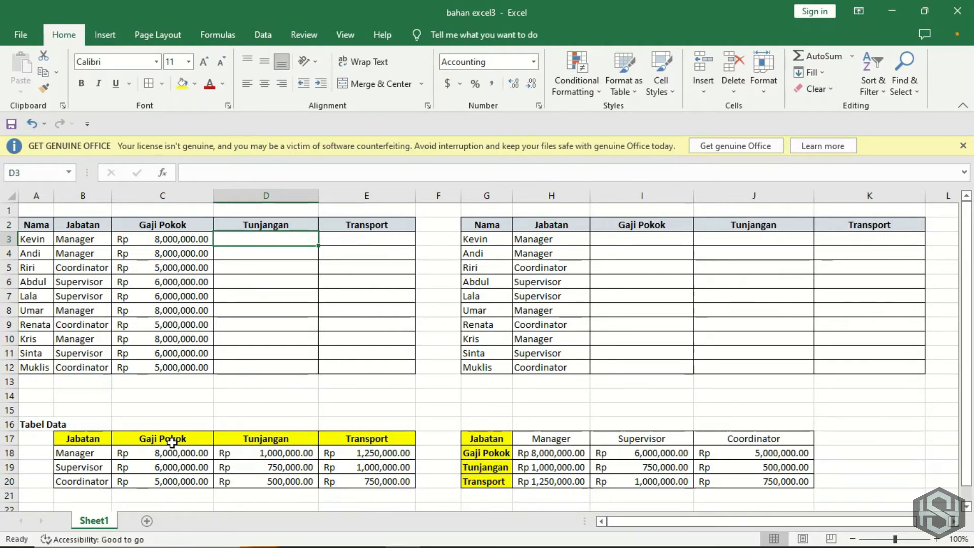
pyautogui.write('=vl')
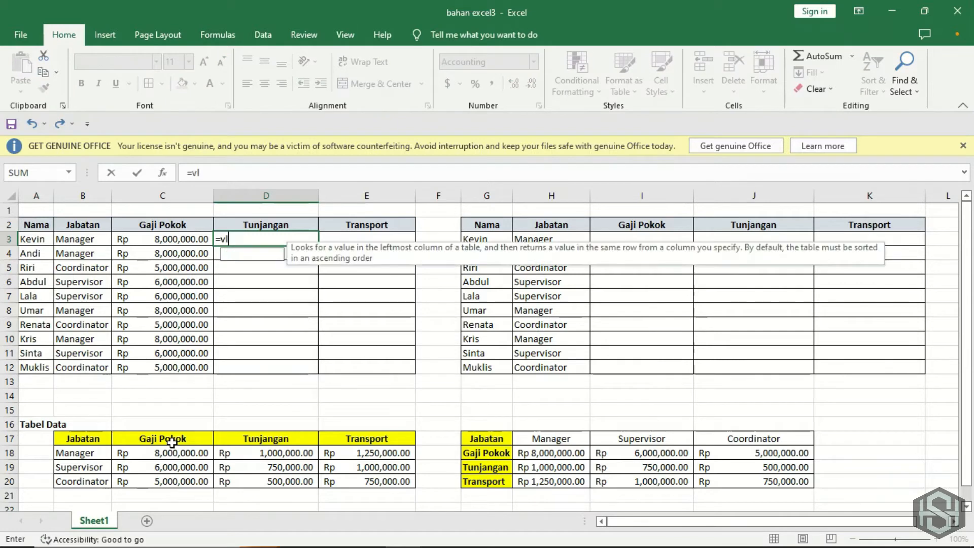
pyautogui.write('ookup(')
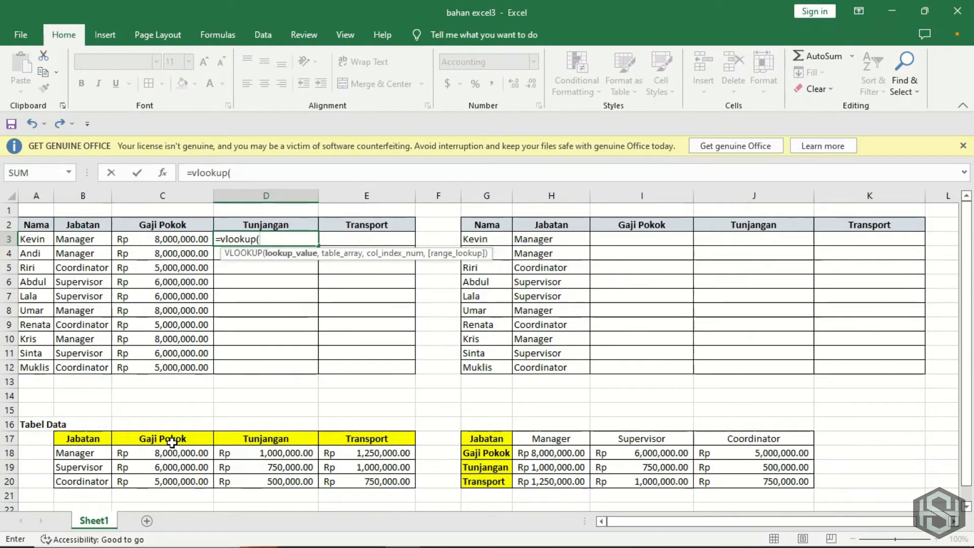
pyautogui.press('Left')
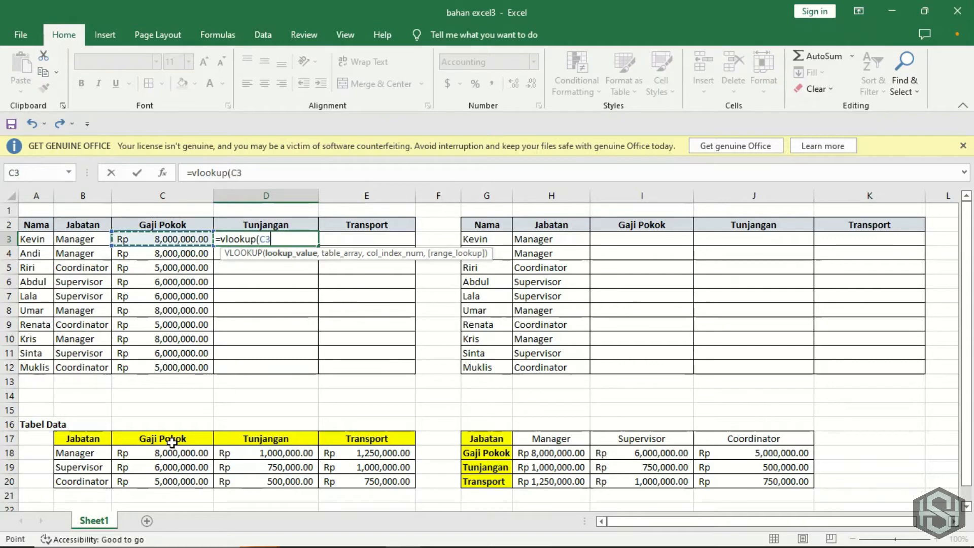
pyautogui.press('Left')
pyautogui.press('Left')
pyautogui.press('Right')
pyautogui.write(',')
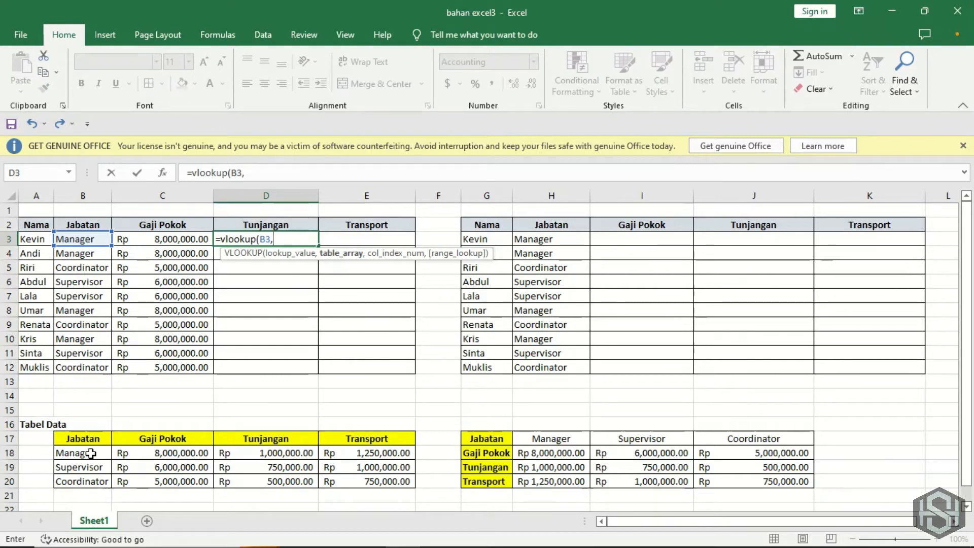
pyautogui.moveTo(75, 452); pyautogui.dragTo(373, 483)
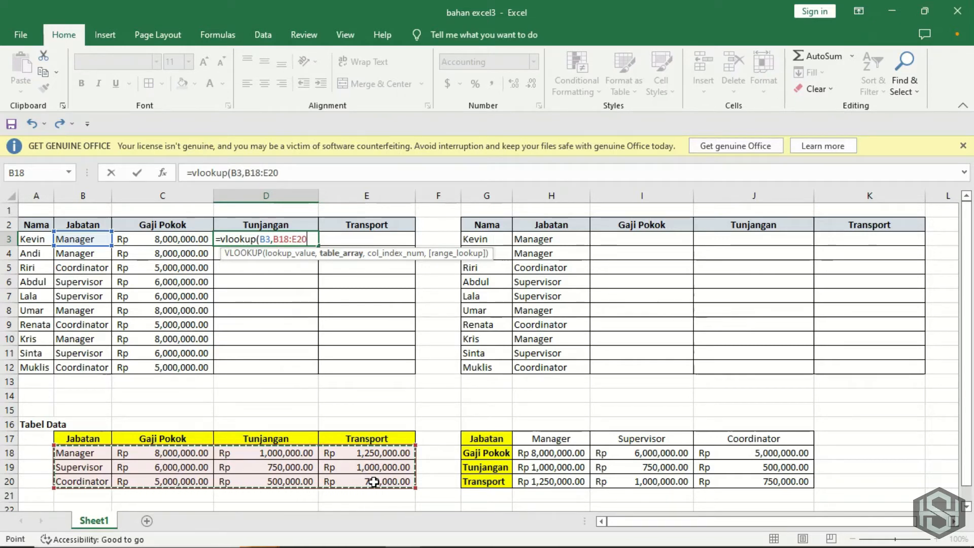
pyautogui.press('F4')
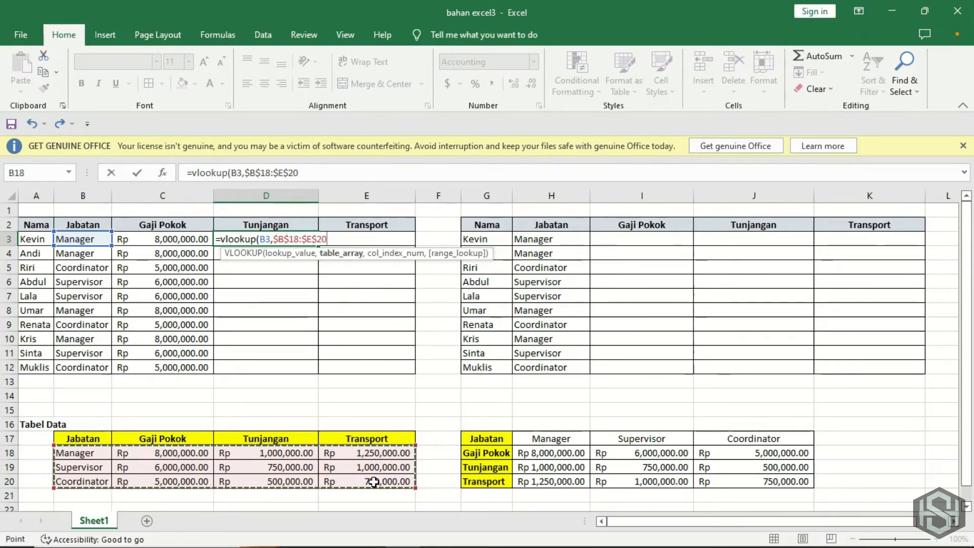
# Complete the D3 VLOOKUP with column index 3 and range lookup 0 for an exact match, and reselect D3
pyautogui.write(',')
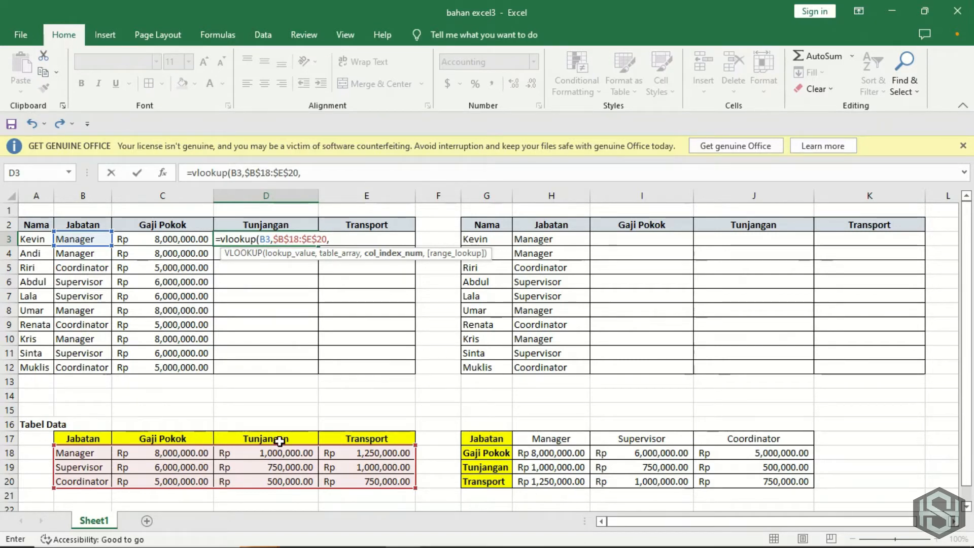
pyautogui.write('3')
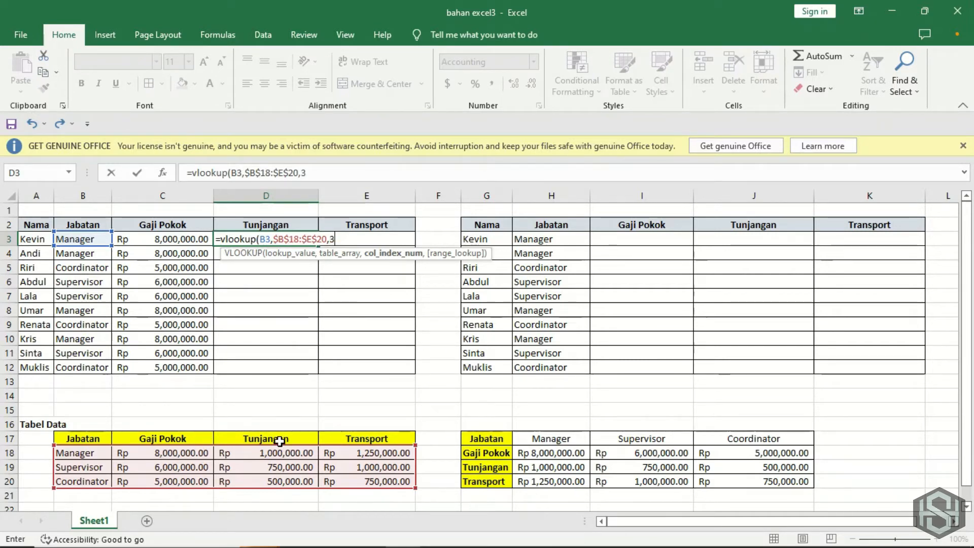
pyautogui.write(',')
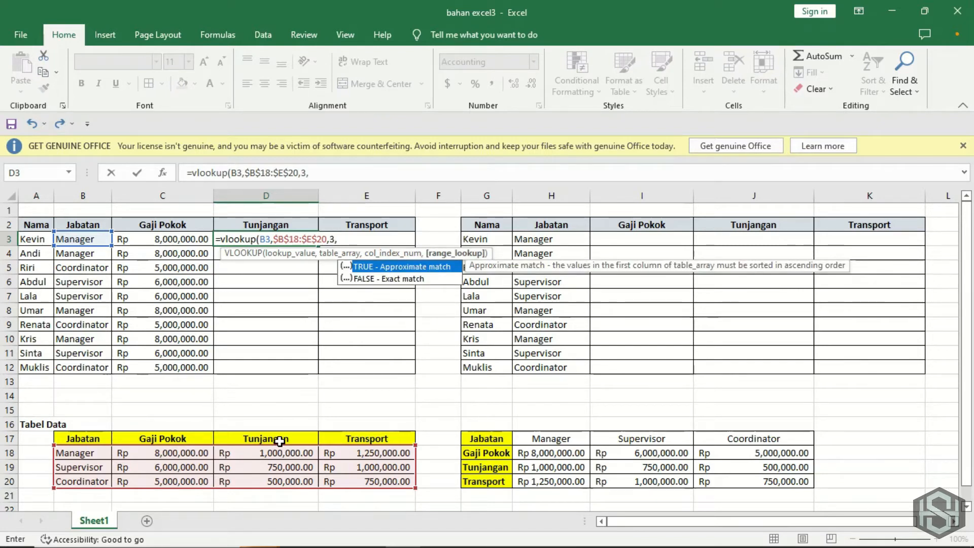
pyautogui.write('0')
pyautogui.write(')')
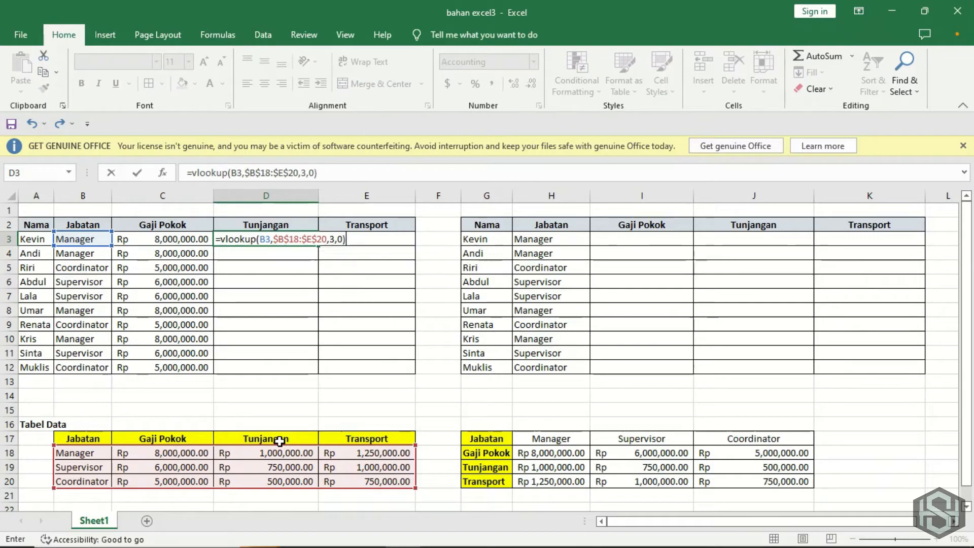
pyautogui.press('Return')
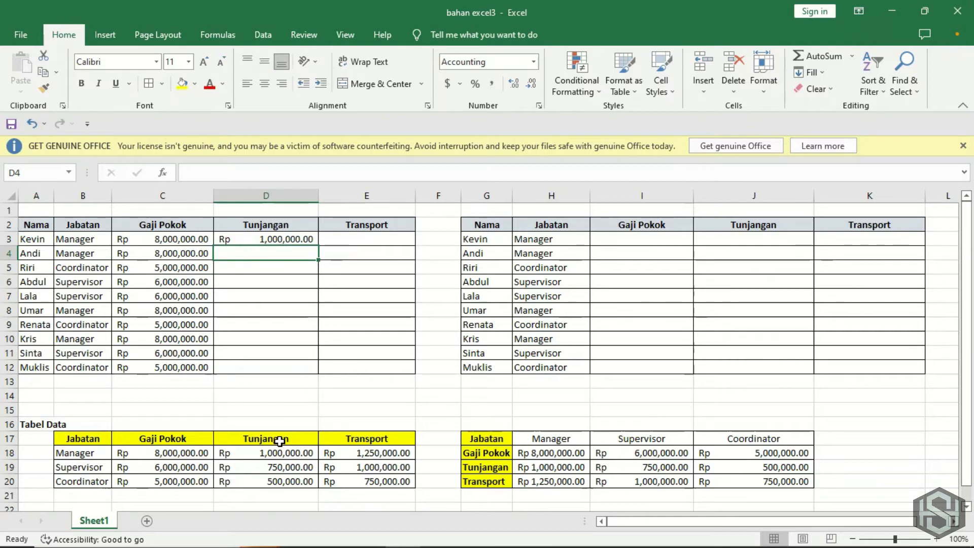
pyautogui.press('Up')
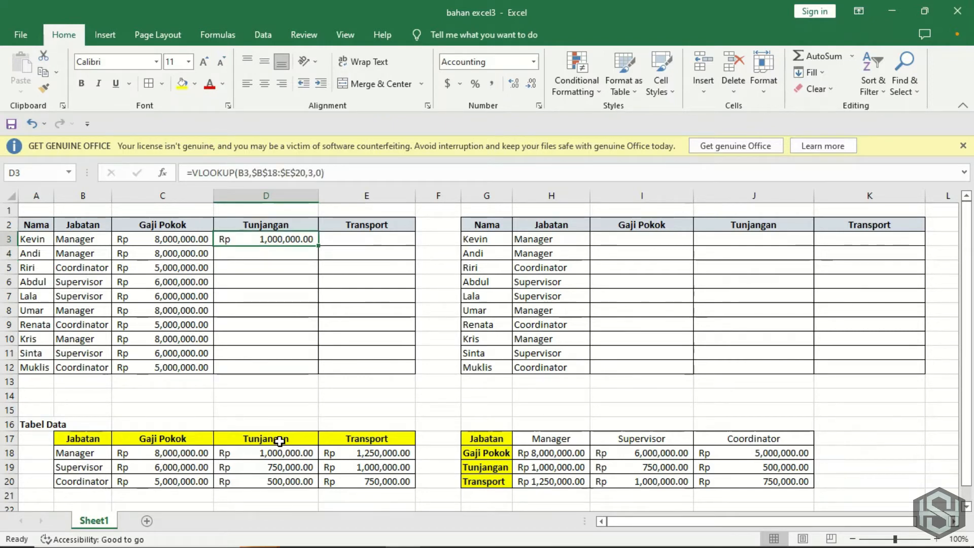
# Copy the Tunjangan formula from D3 into D4:D12
pyautogui.hotkey('ctrl', 'c')
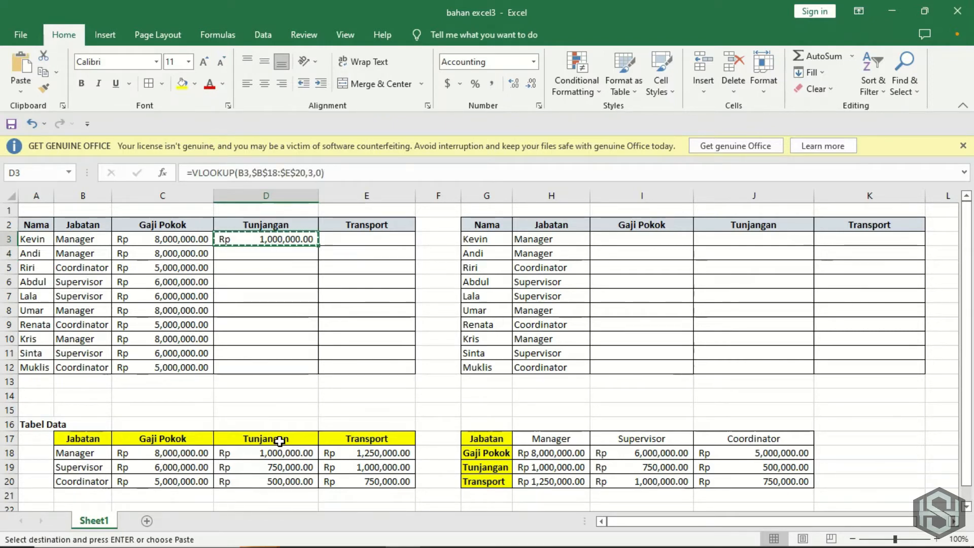
pyautogui.press('Down')
pyautogui.hotkey('shift', 'Down')
pyautogui.hotkey('shift', 'Down')
pyautogui.hotkey('shift', 'Down')
pyautogui.hotkey('shift', 'Down')
pyautogui.hotkey('shift', 'Down')
pyautogui.hotkey('shift', 'Down')
pyautogui.hotkey('shift', 'Down')
pyautogui.hotkey('shift', 'Down')
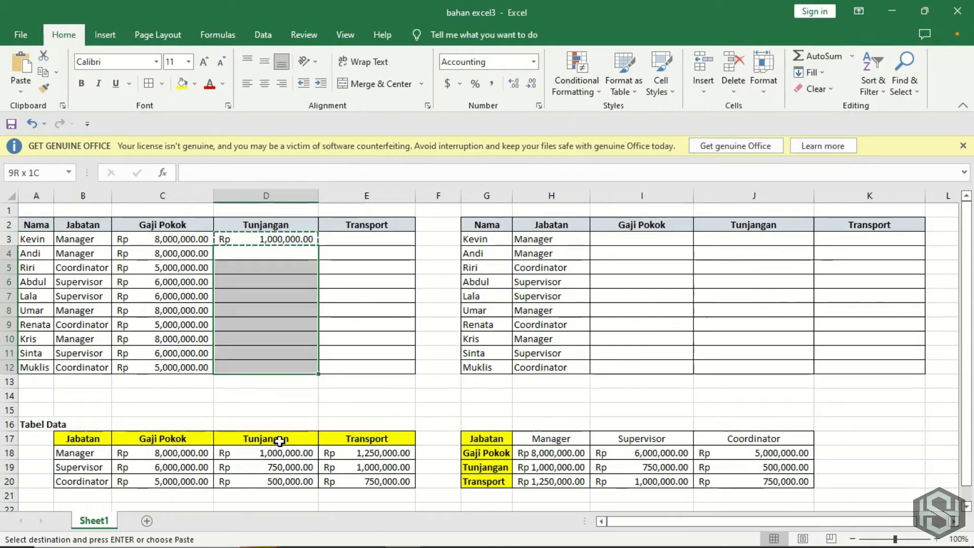
pyautogui.hotkey('ctrl', 'v')
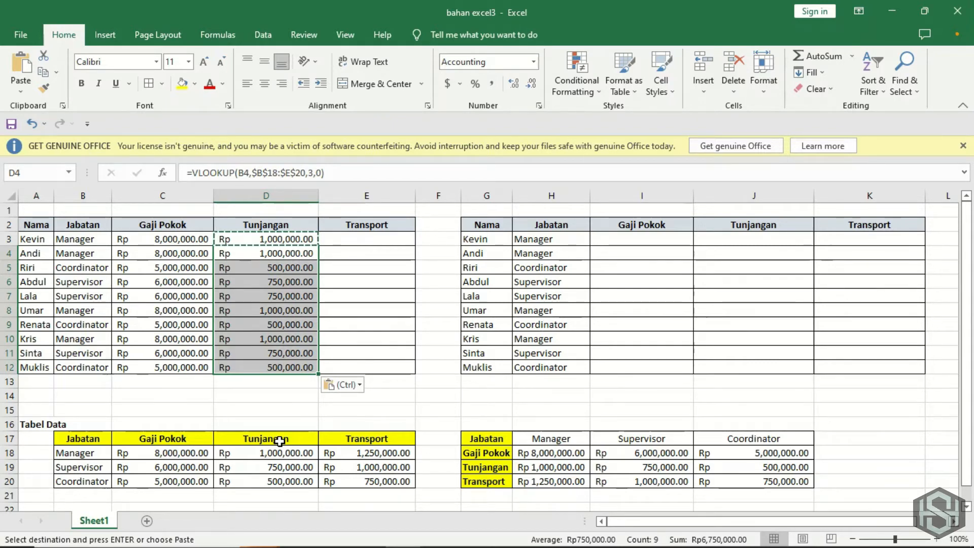
# Begin a VLOOKUP in E3 under Transport with lookup value B3 and the absolute table range $B$17:$E$20
pyautogui.press('Right')
pyautogui.press('Up')
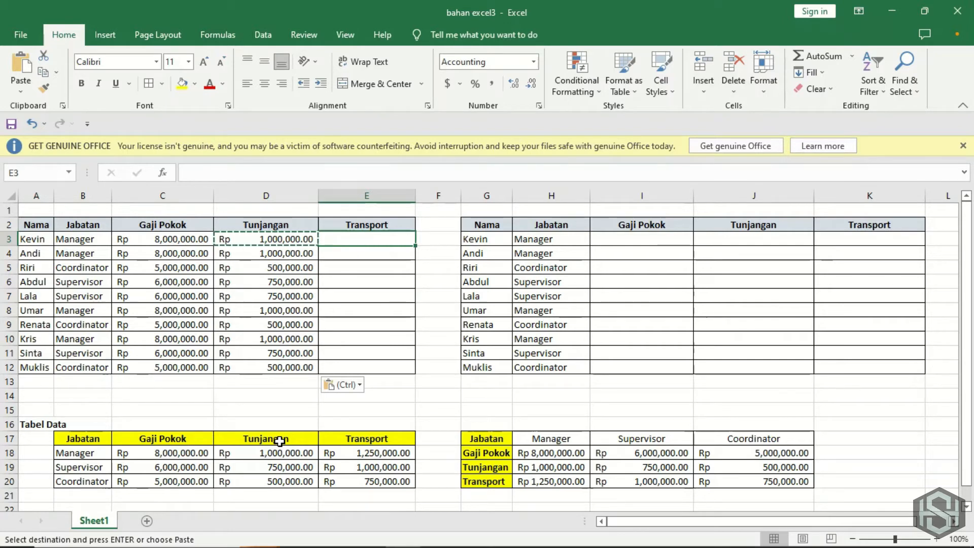
pyautogui.write('=')
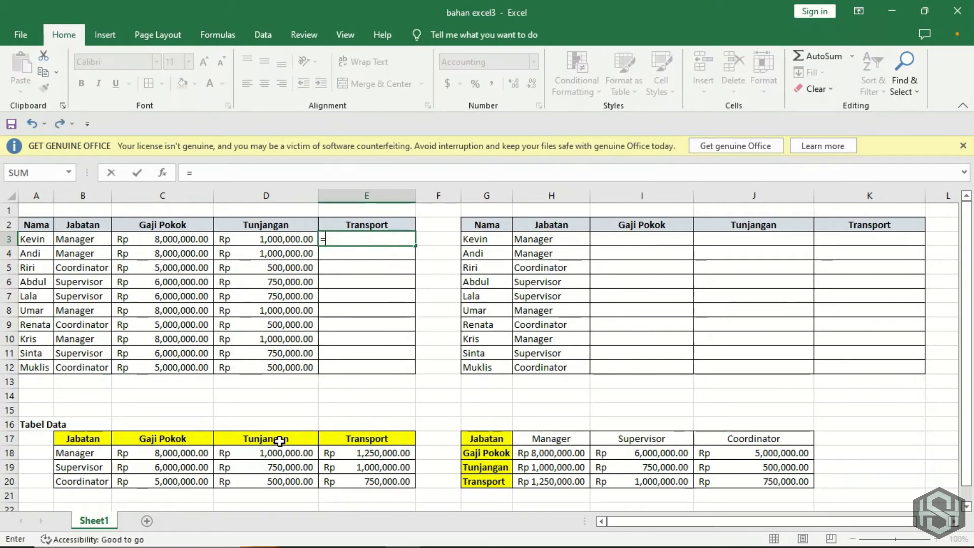
pyautogui.write('vloo')
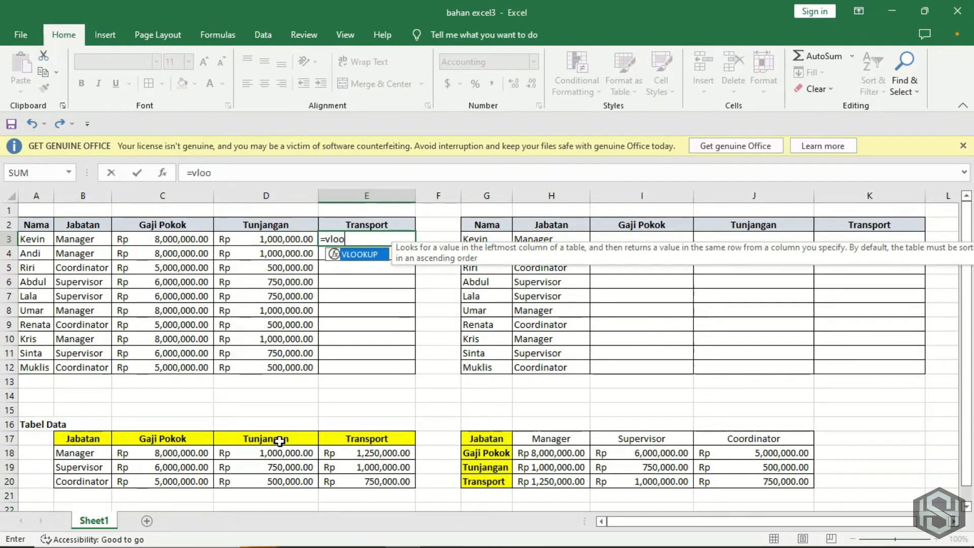
pyautogui.write('kup(')
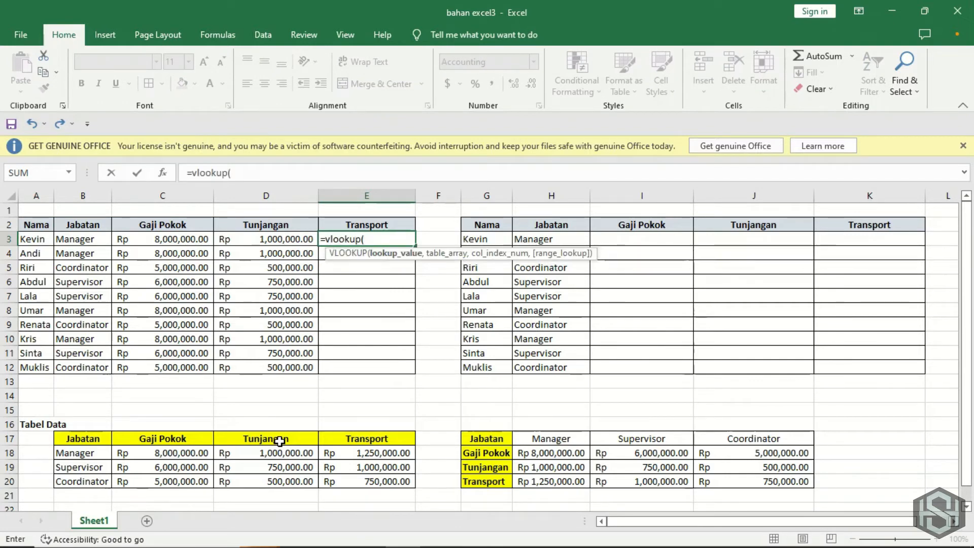
pyautogui.press('Left')
pyautogui.press('Left')
pyautogui.press('Left')
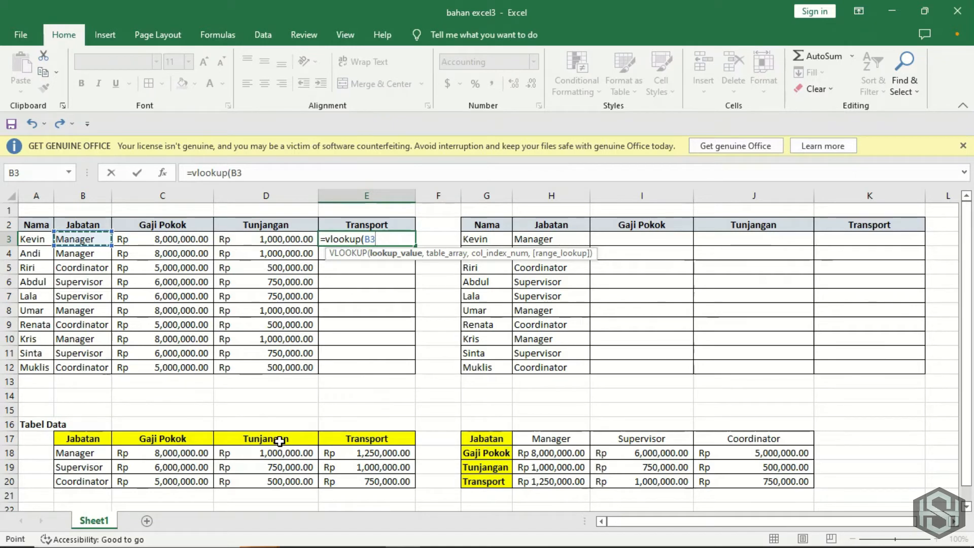
pyautogui.write(',')
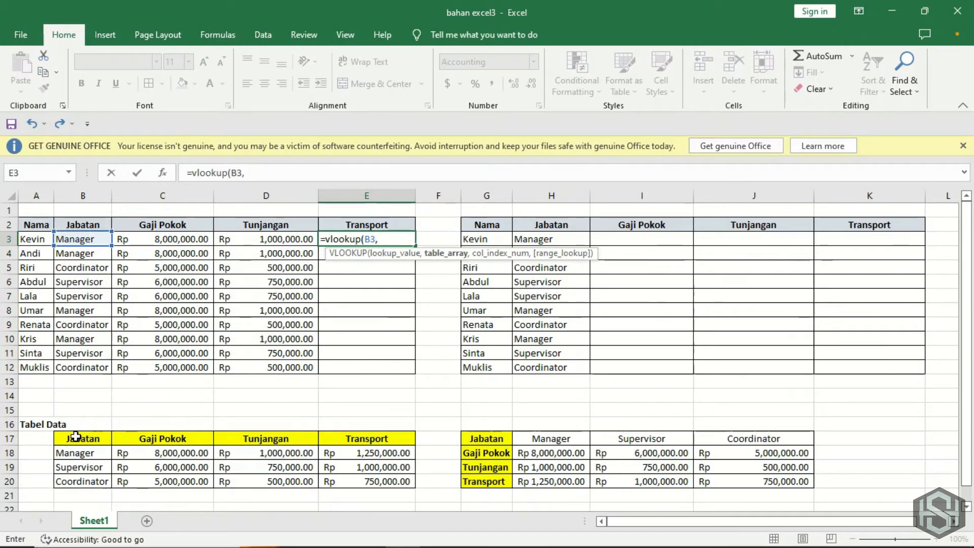
pyautogui.moveTo(83, 437); pyautogui.dragTo(389, 479)
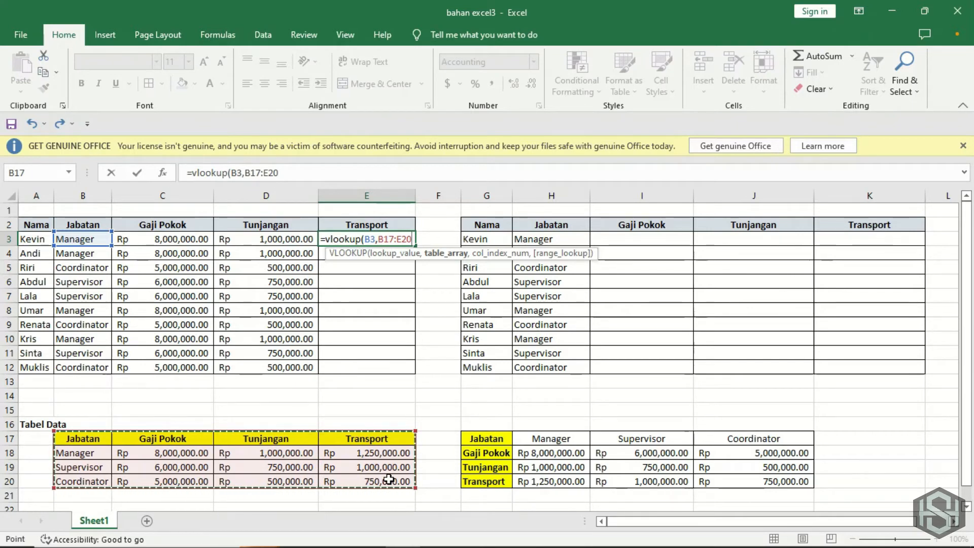
pyautogui.press('F4')
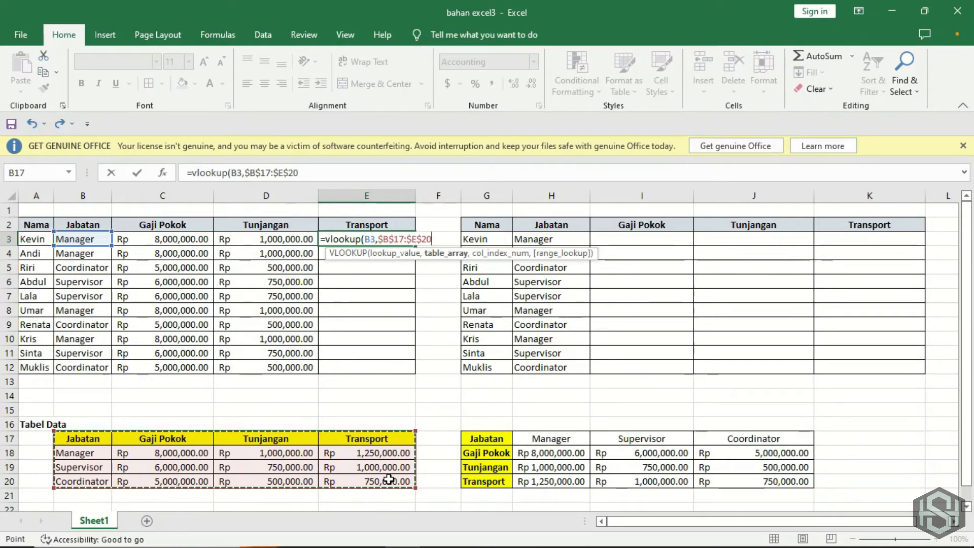
pyautogui.write(',')
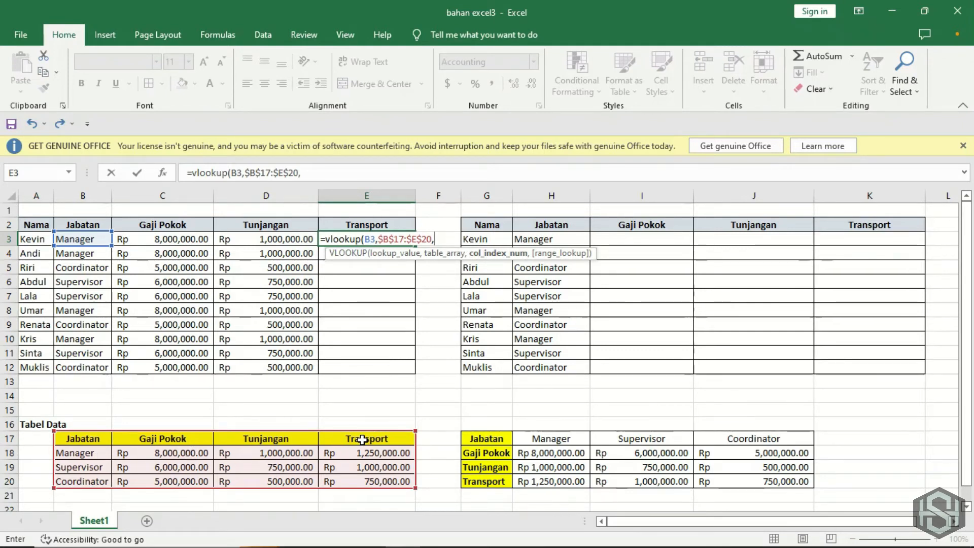
# Complete the E3 VLOOKUP with column index 4 and range lookup 0 for an exact match
pyautogui.write('4,')
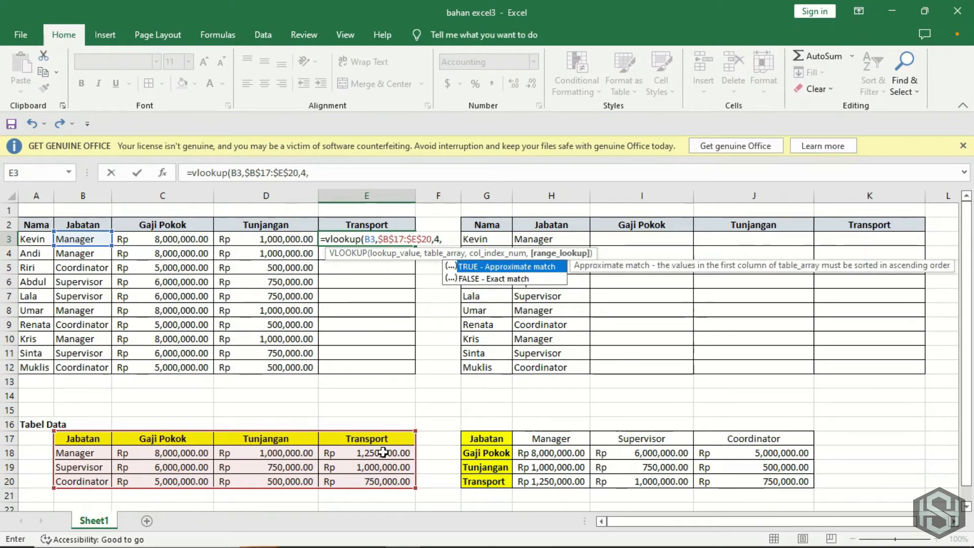
pyautogui.write('0)')
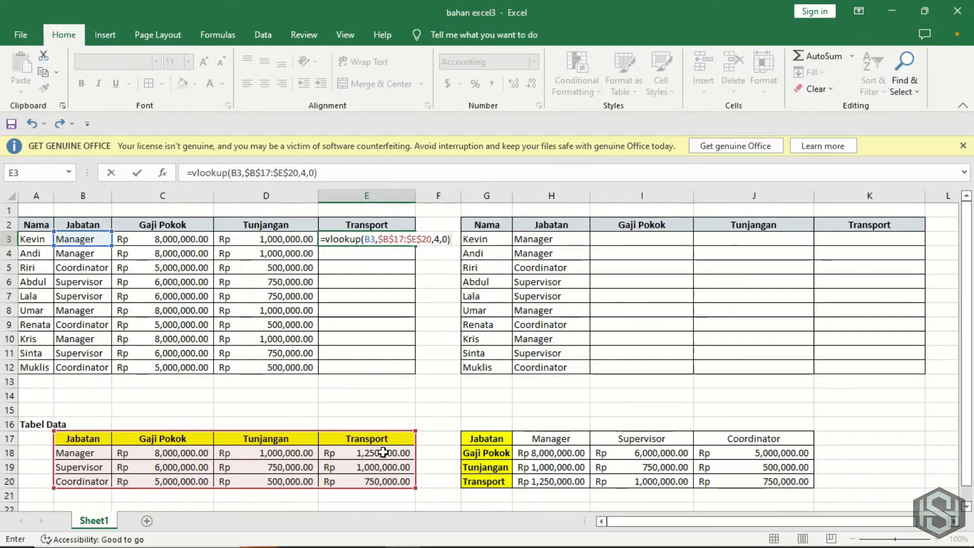
pyautogui.press('Return')
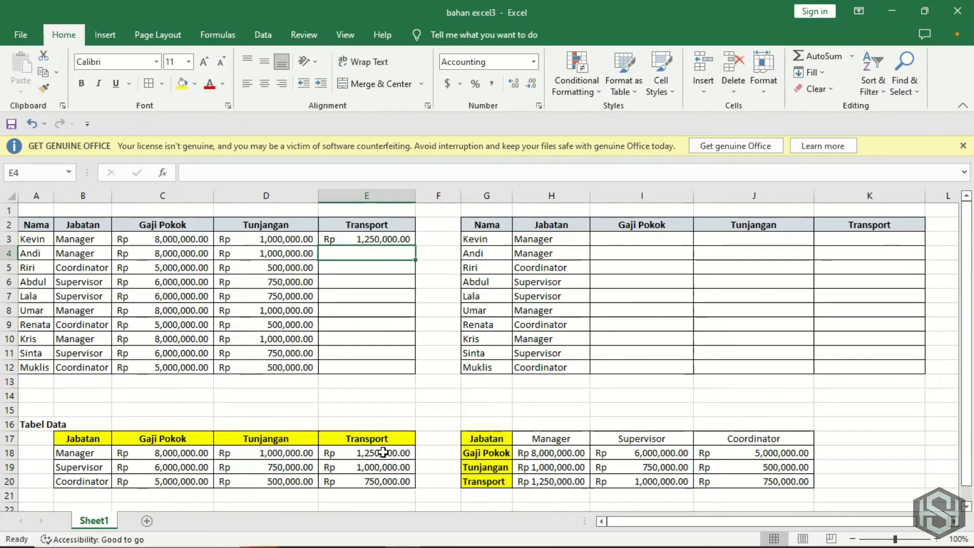
# Copy the Transport formula from E3 into E4:E12
pyautogui.press('Up')
pyautogui.hotkey('ctrl', 'c')
pyautogui.press('Down')
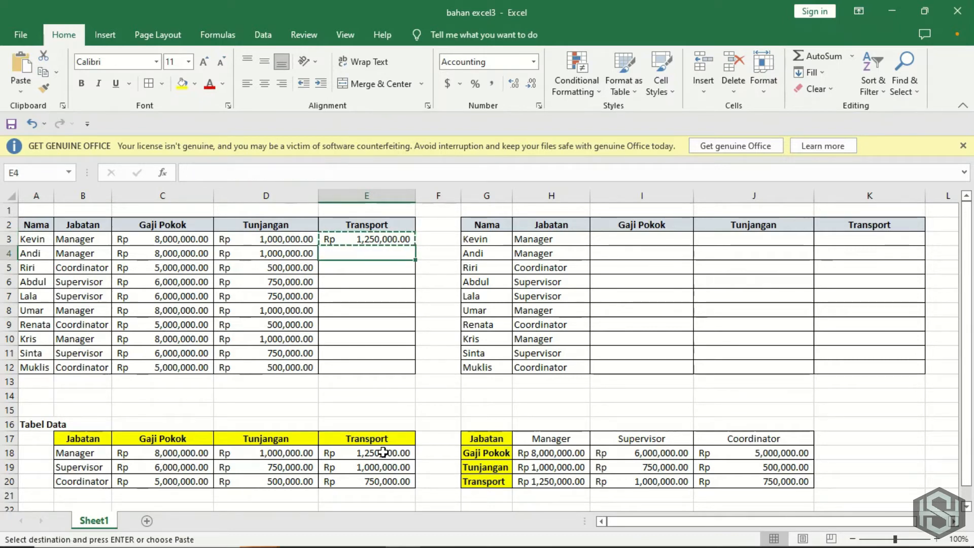
pyautogui.hotkey('shift', 'Down')
pyautogui.hotkey('shift', 'Down')
pyautogui.hotkey('shift', 'Down')
pyautogui.hotkey('shift', 'Down')
pyautogui.hotkey('shift', 'Down')
pyautogui.hotkey('shift', 'Down')
pyautogui.hotkey('shift', 'Down')
pyautogui.hotkey('shift', 'Down')
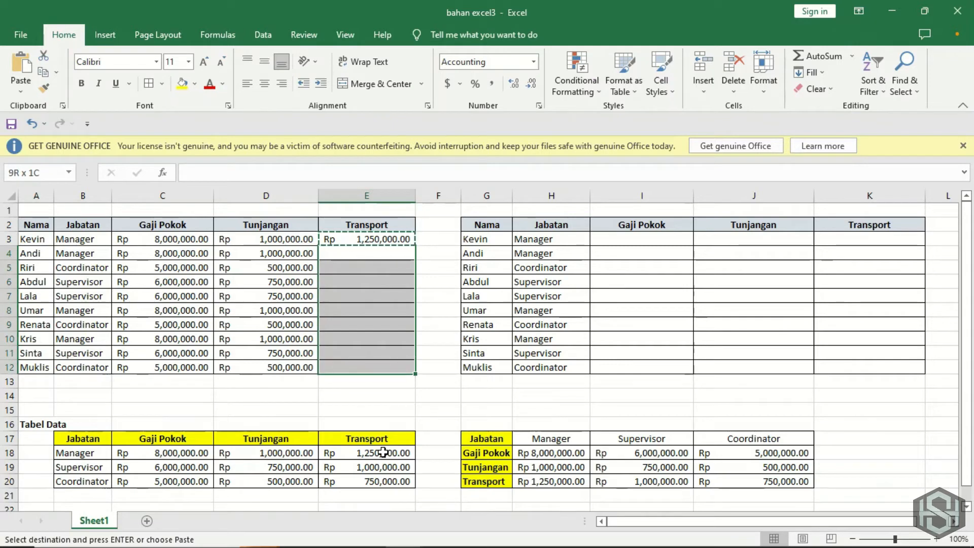
pyautogui.hotkey('ctrl', 'v')
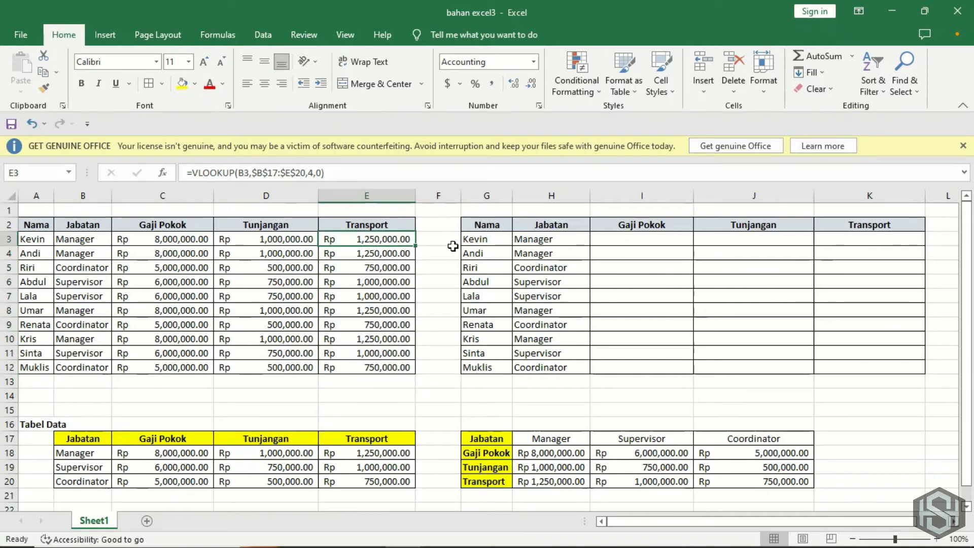
# Remove the range lookup argument from the E3 formula so it reads =VLOOKUP(B3,$B$17:$E$20,4)
pyautogui.doubleClick(404, 239)
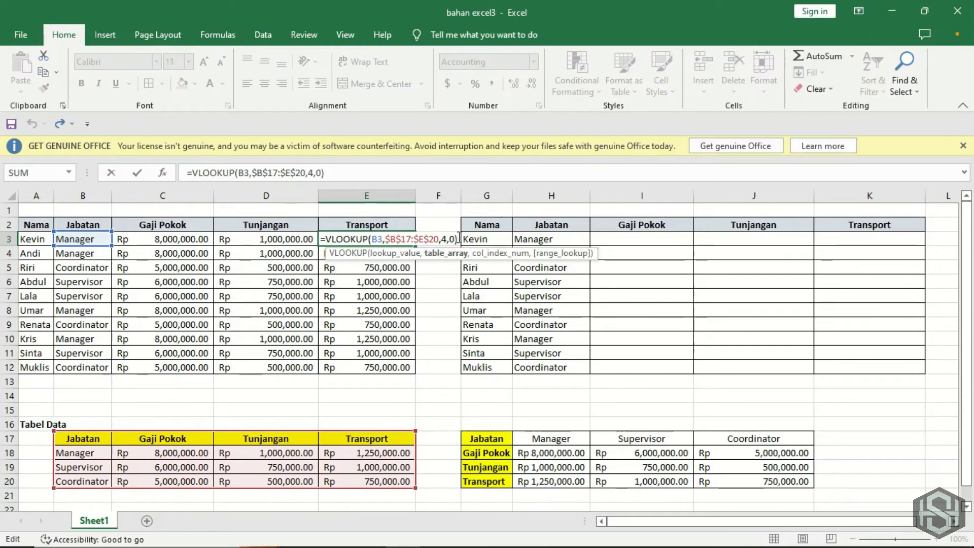
pyautogui.click(449, 239)
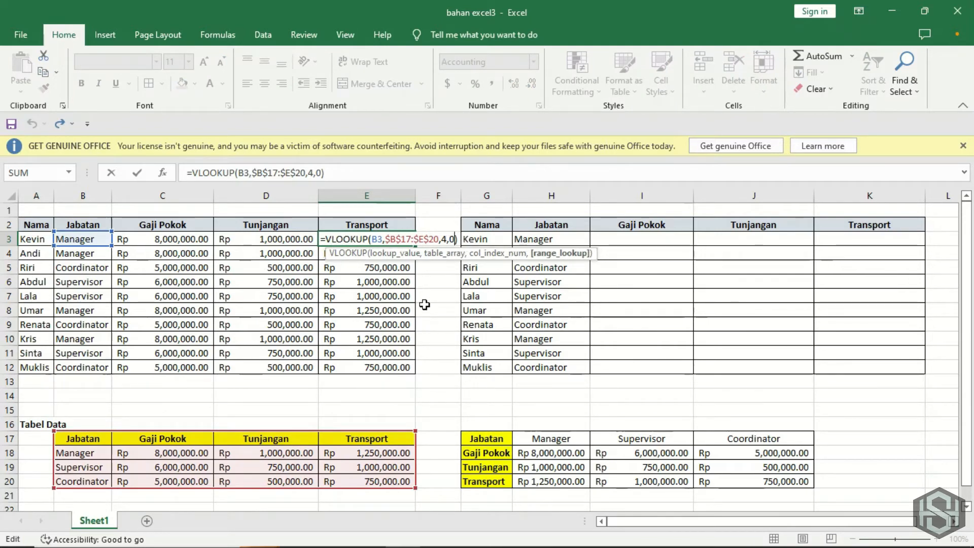
pyautogui.press('Left')
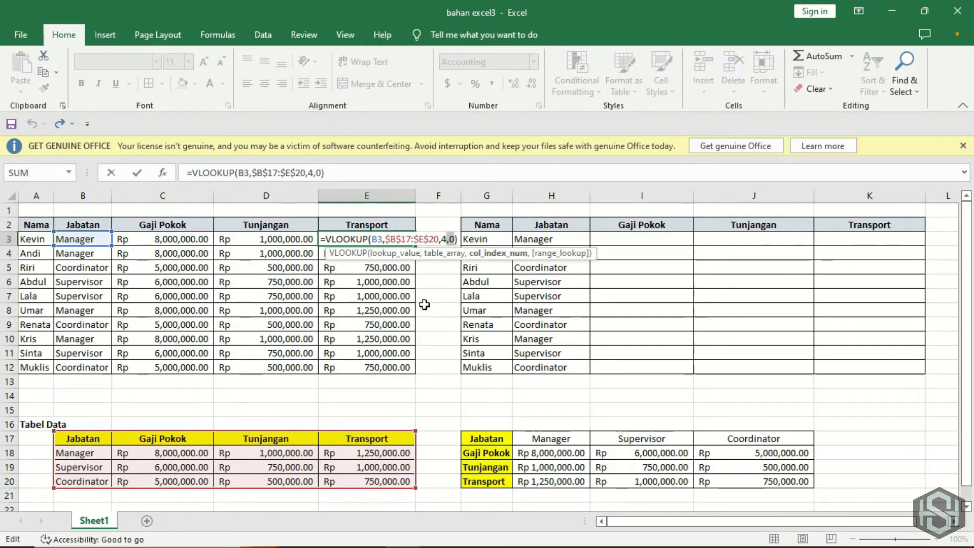
pyautogui.press('Return')
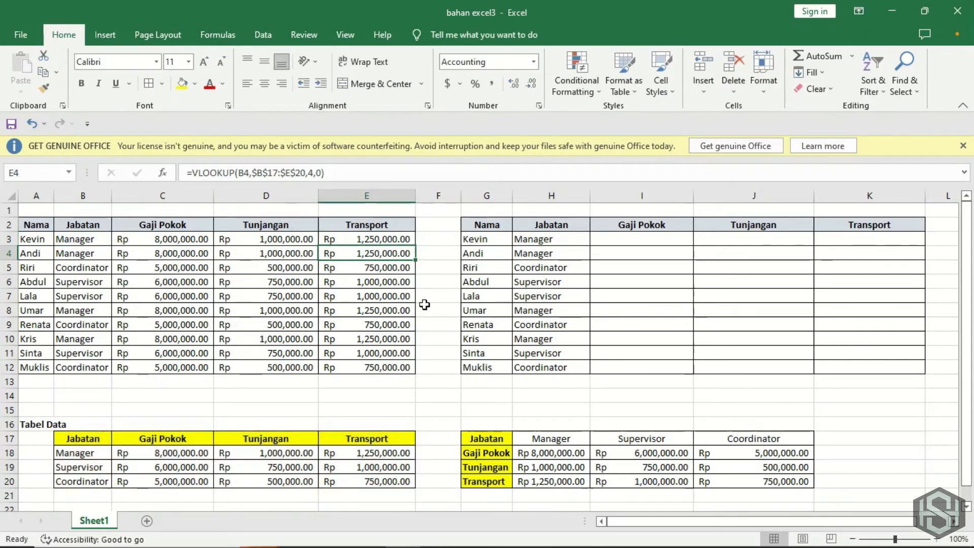
# Replace the Jabatan in B3 with Staff to test a position missing from the data table
pyautogui.press('Up')
pyautogui.press('Left')
pyautogui.press('Left')
pyautogui.press('Left')
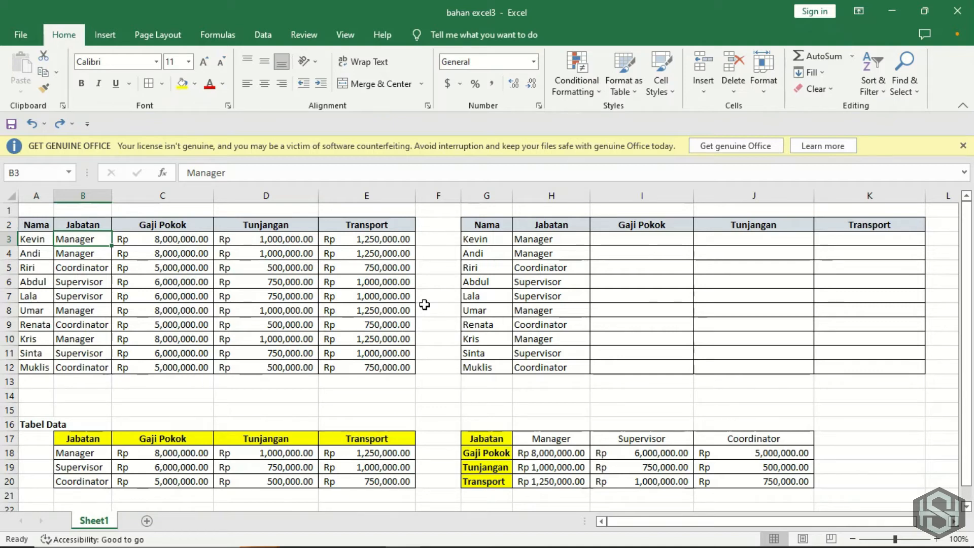
pyautogui.write('Staff')
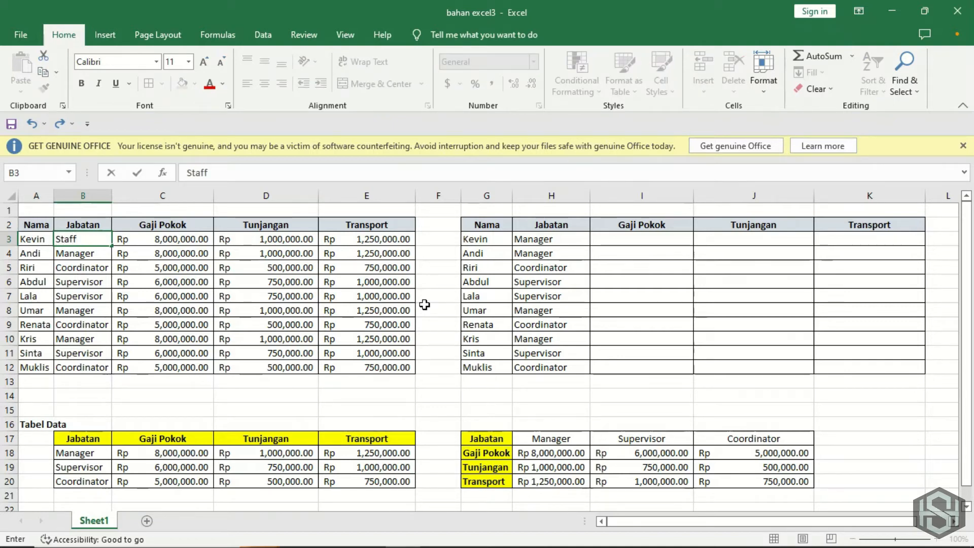
pyautogui.hotkey('ctrl', 'Return')
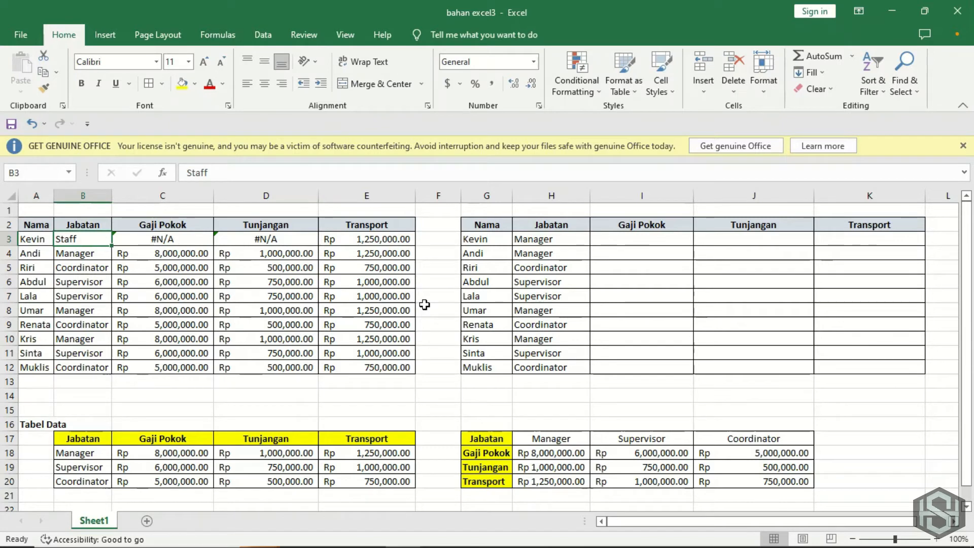
# Compare the row 3 VLOOKUP formulas and results under Gaji Pokok, Tunjangan and Transport
pyautogui.press('Right')
pyautogui.press('Right')
pyautogui.press('Right')
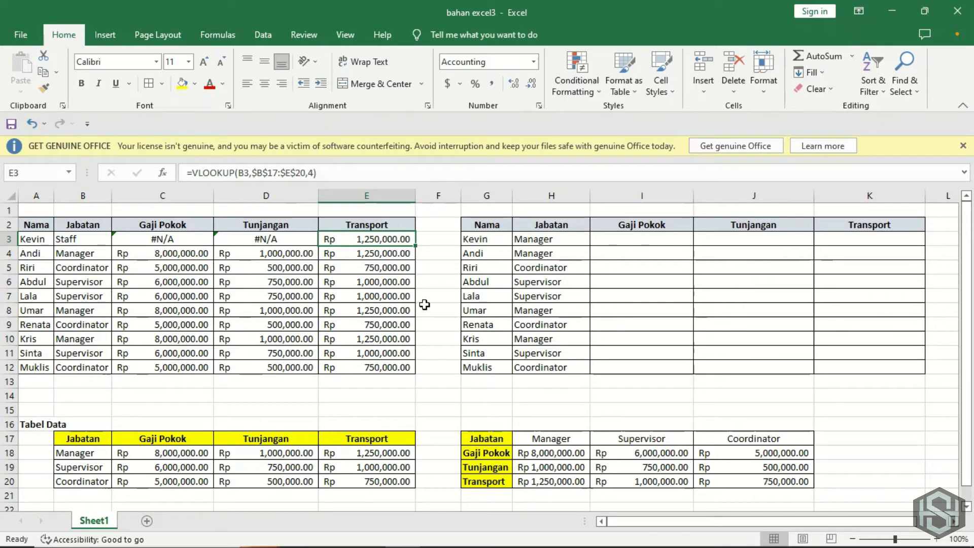
pyautogui.press('Left')
pyautogui.press('Left')
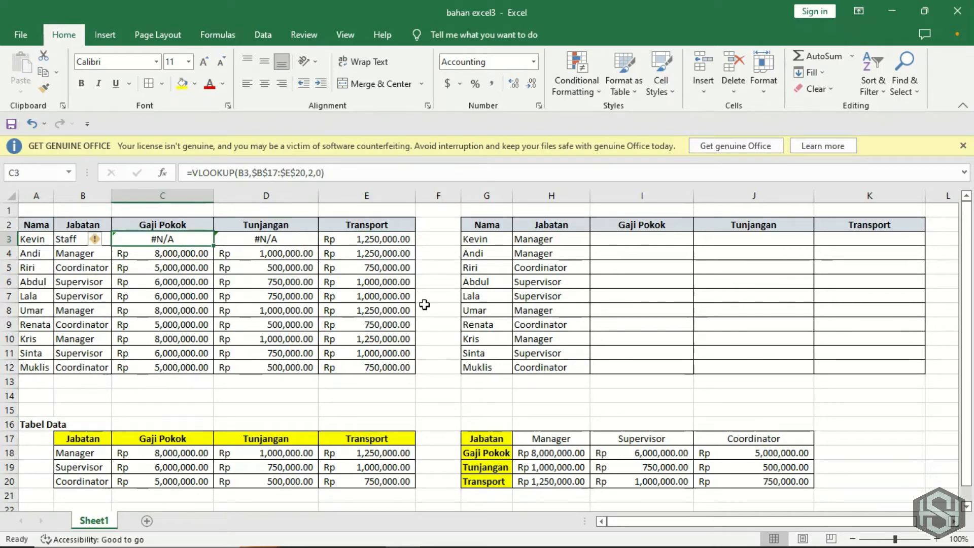
pyautogui.press('Right')
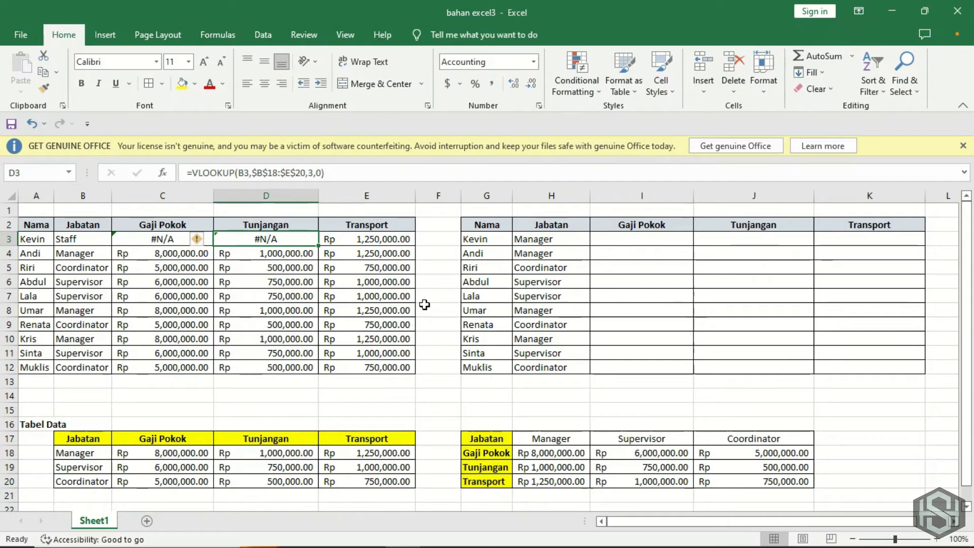
pyautogui.press('Left')
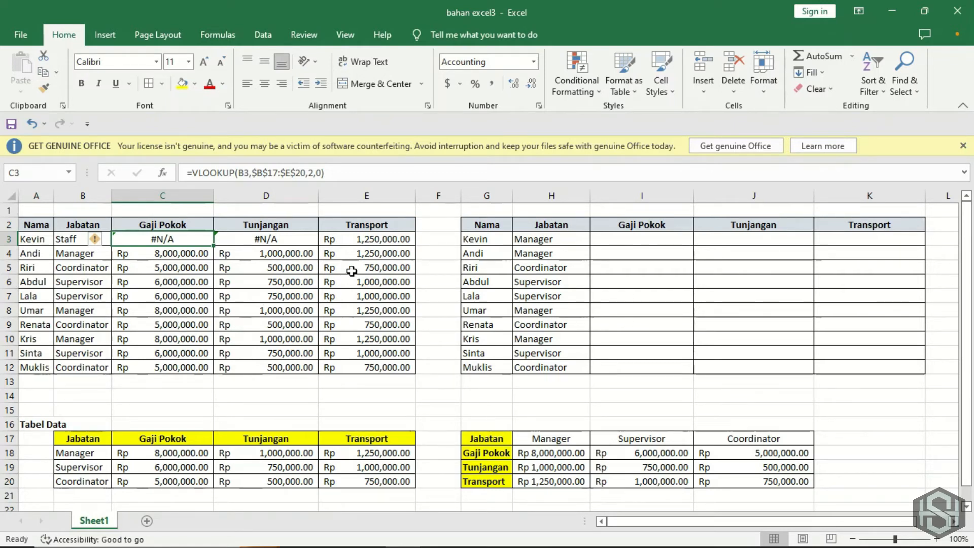
# Add range lookup 0 to the E3 formula so it reads =VLOOKUP(B3,$B$17:$E$20,4,0), and reselect E3
pyautogui.click(375, 234)
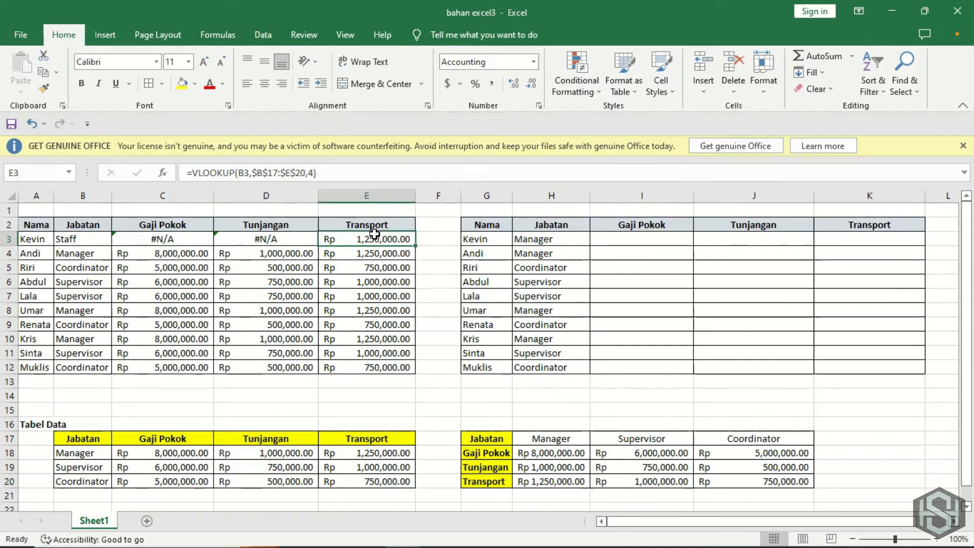
pyautogui.doubleClick(391, 242)
pyautogui.press('End')
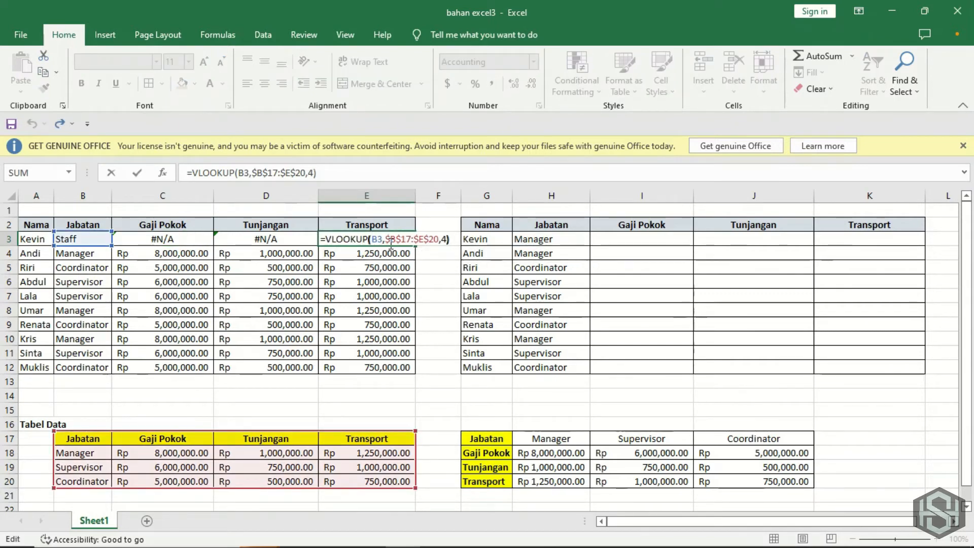
pyautogui.press('Left')
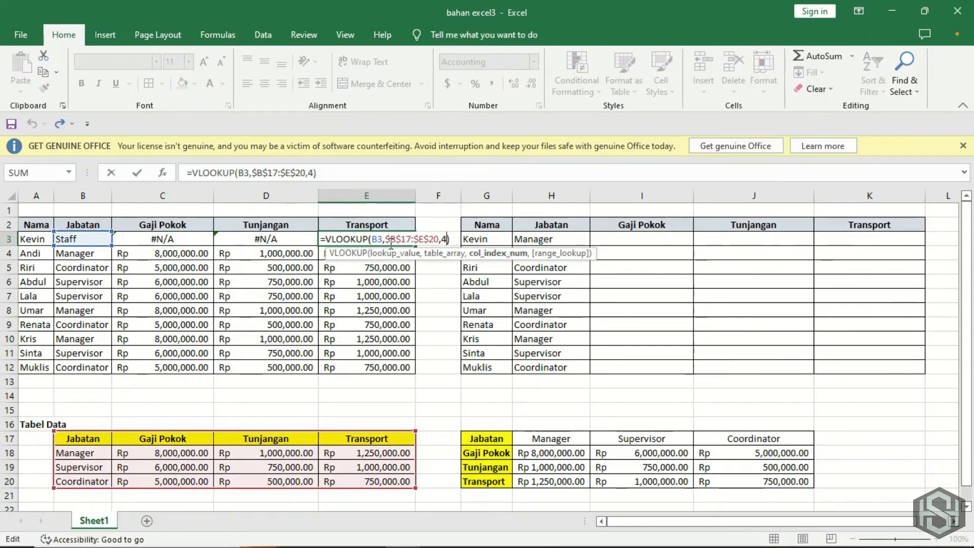
pyautogui.write(',')
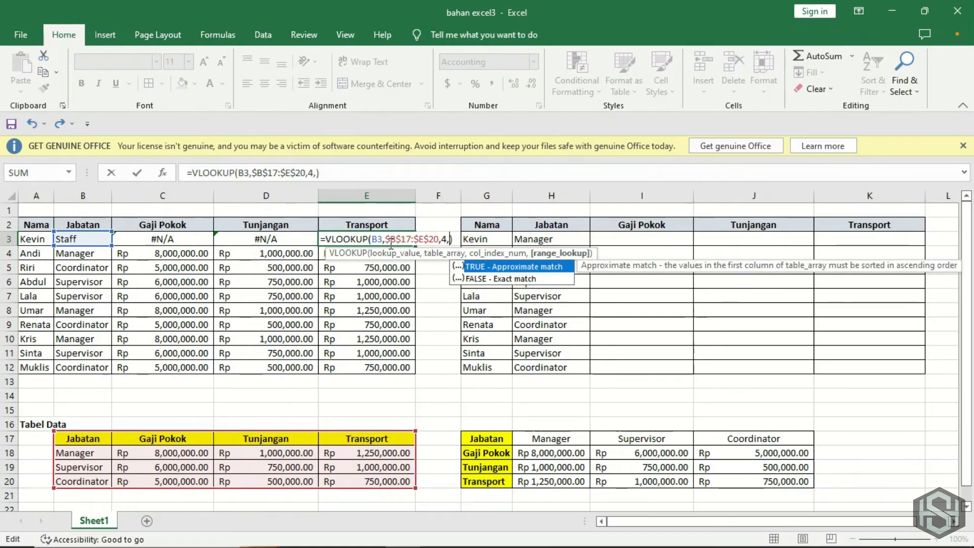
pyautogui.write('0')
pyautogui.press('Return')
pyautogui.press('Up')
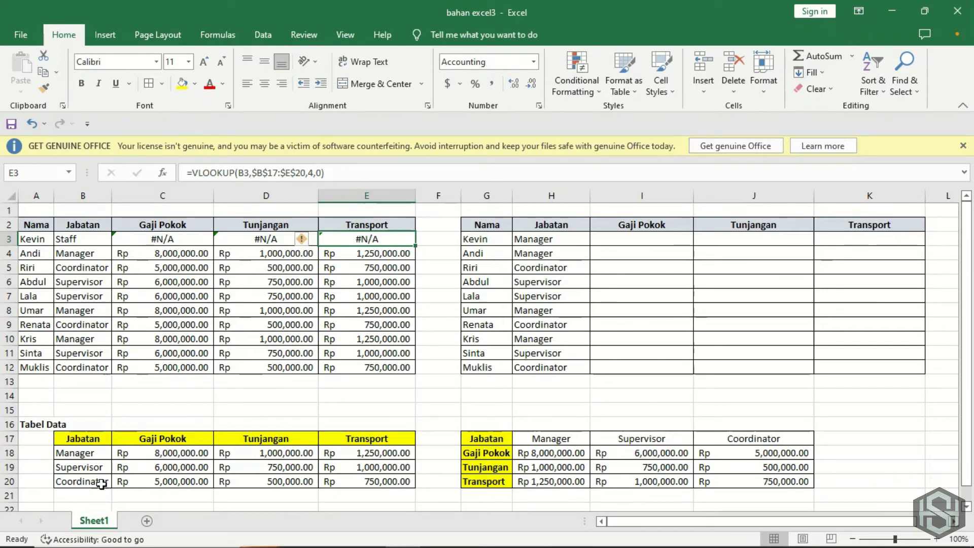
# Set the Jabatan in B3 back to Manager
pyautogui.click(84, 238)
pyautogui.write('Manageranager')
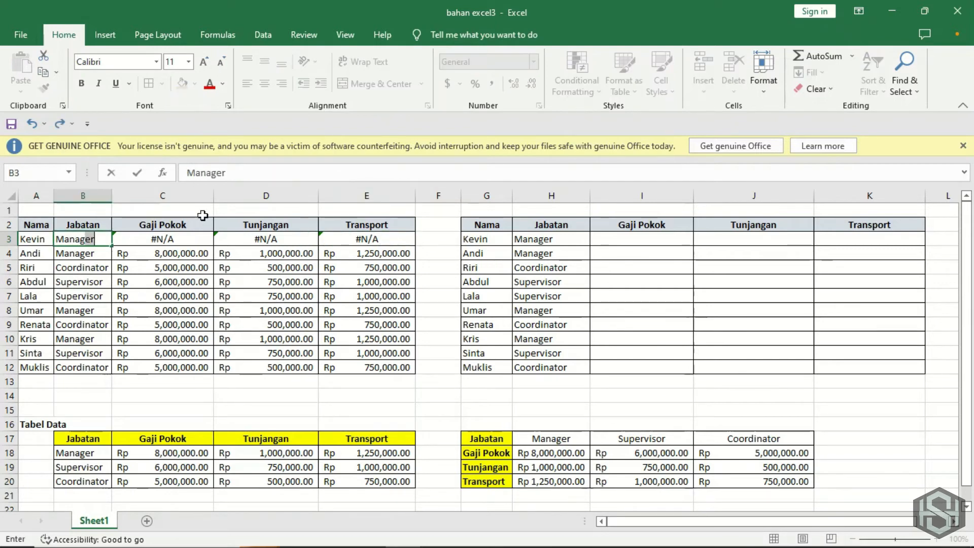
pyautogui.press('Return')
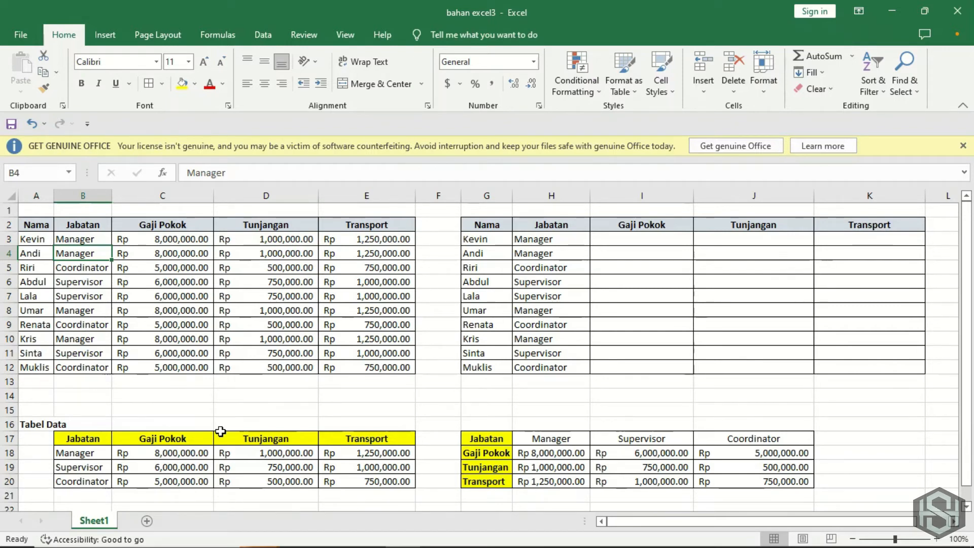
# Start an HLOOKUP formula in I3 under Gaji Pokok with lookup value H3 and the absolute table range $G$17:$J$20
pyautogui.press('Right')
pyautogui.press('Right')
pyautogui.press('Right')
pyautogui.press('Right')
pyautogui.press('Right')
pyautogui.press('Right')
pyautogui.press('Right')
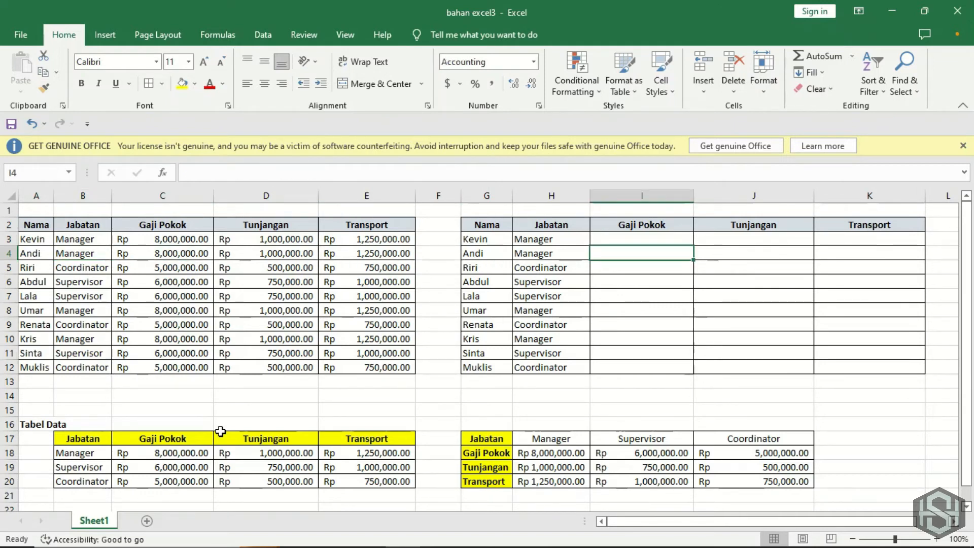
pyautogui.press('Up')
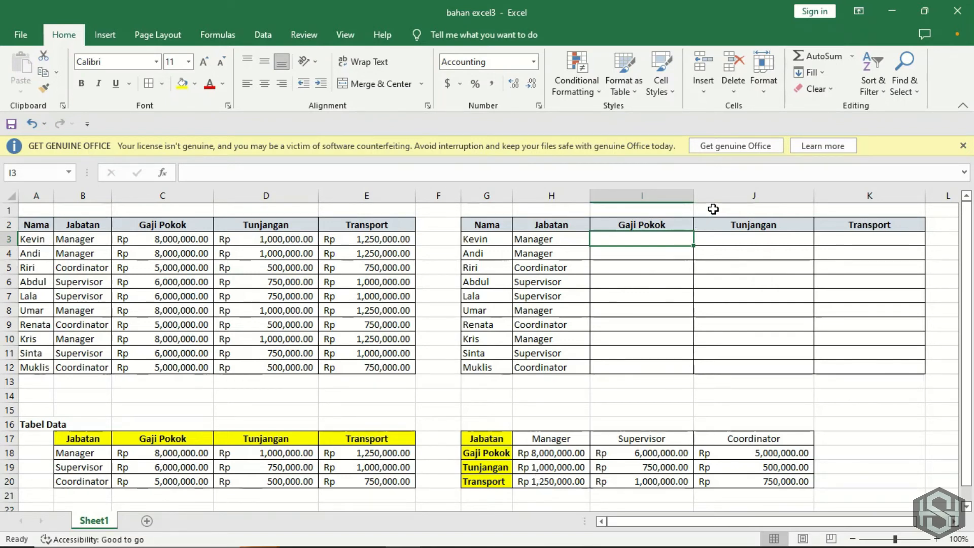
pyautogui.write('=hlookup')
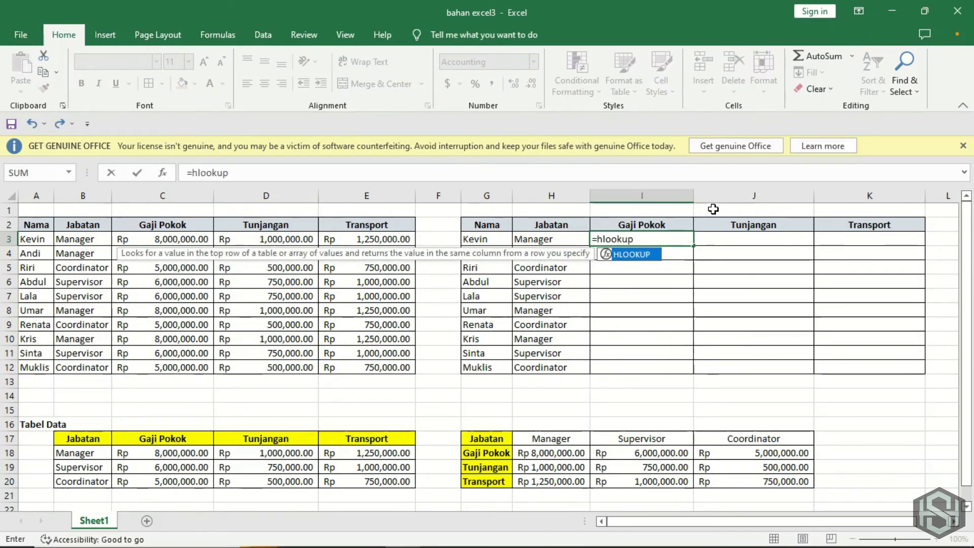
pyautogui.write('(')
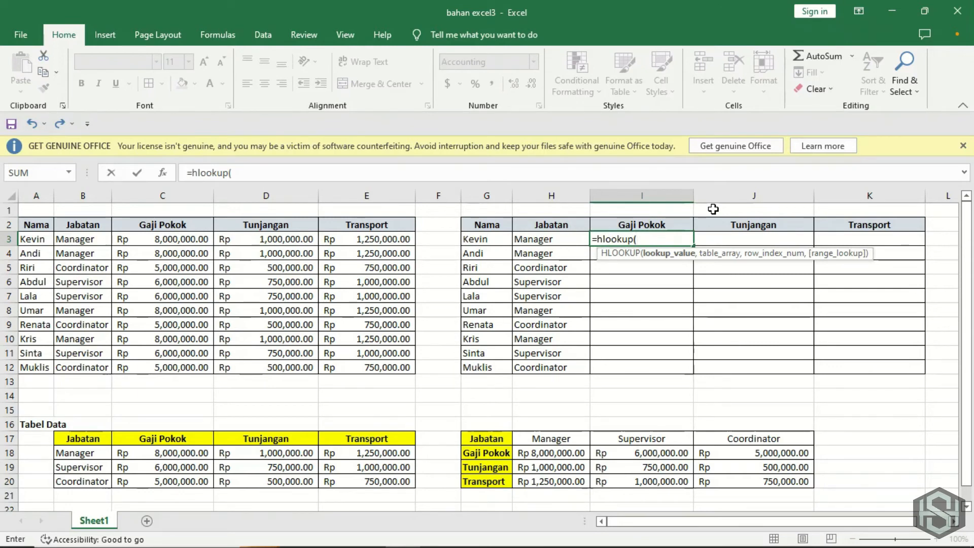
pyautogui.press('Left')
pyautogui.write(',')
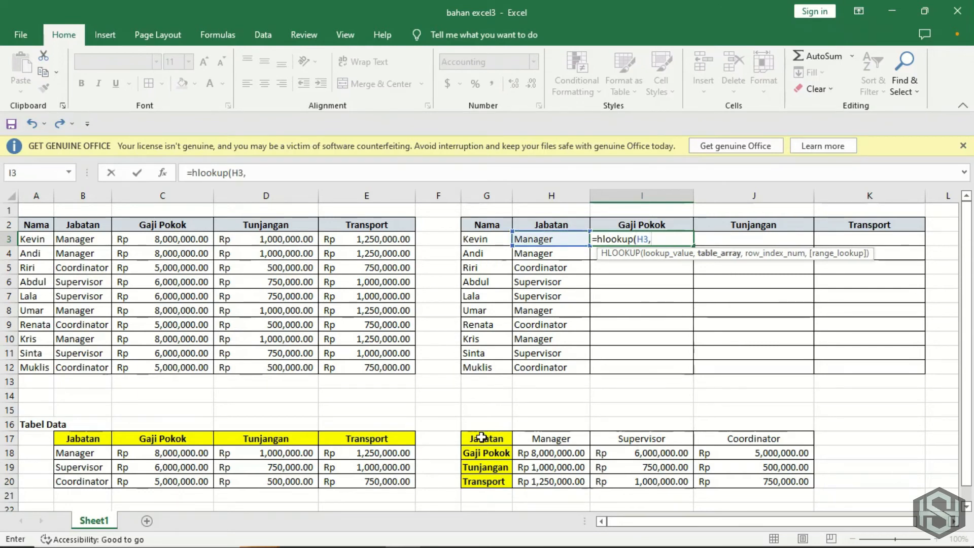
pyautogui.moveTo(481, 437); pyautogui.dragTo(708, 481)
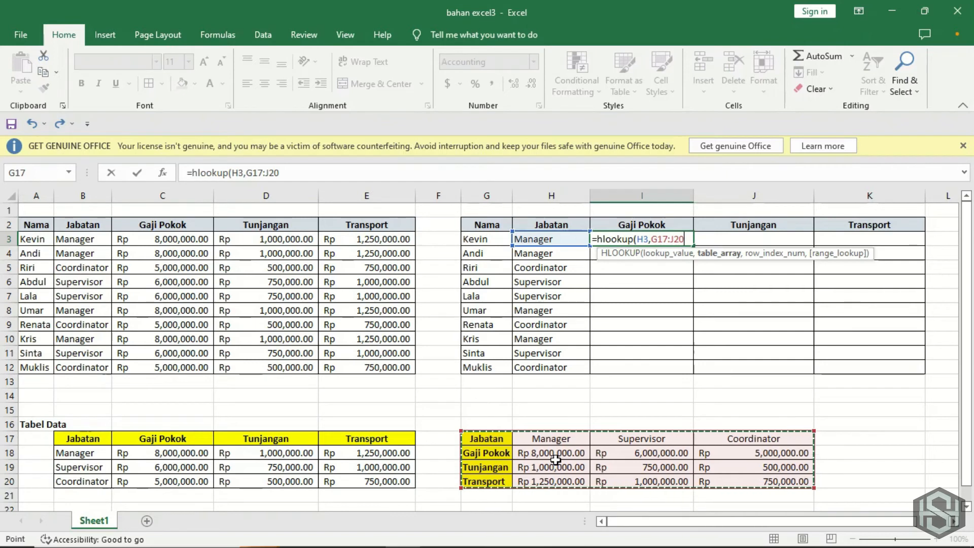
pyautogui.press('F4')
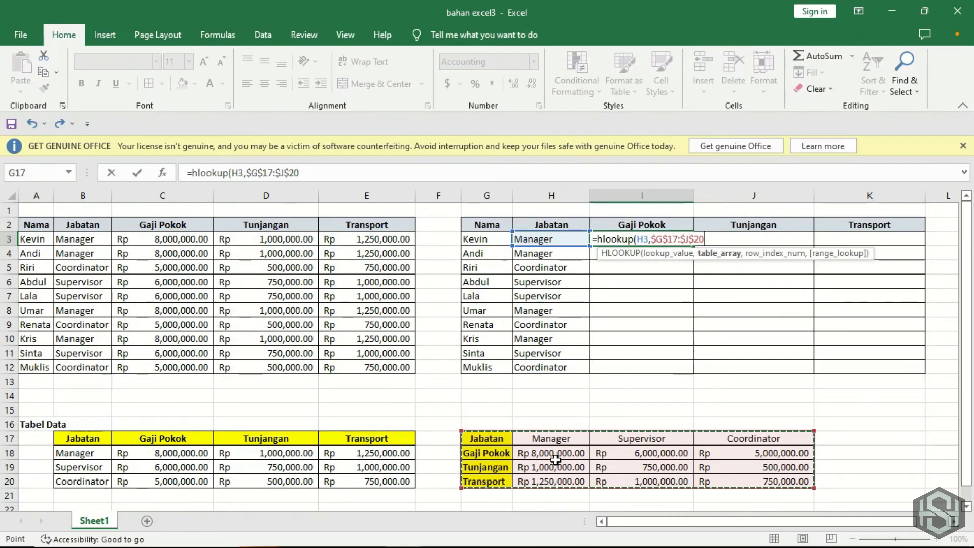
# Complete the I3 formula as =HLOOKUP(H3,$G$17:$J$20,2,0) and fill it down to I12
pyautogui.write(',')
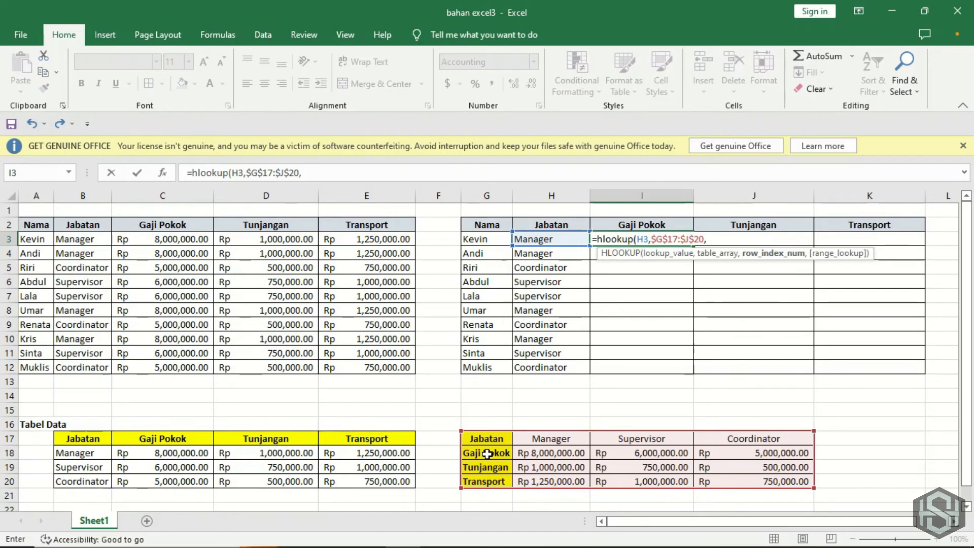
pyautogui.write('2,')
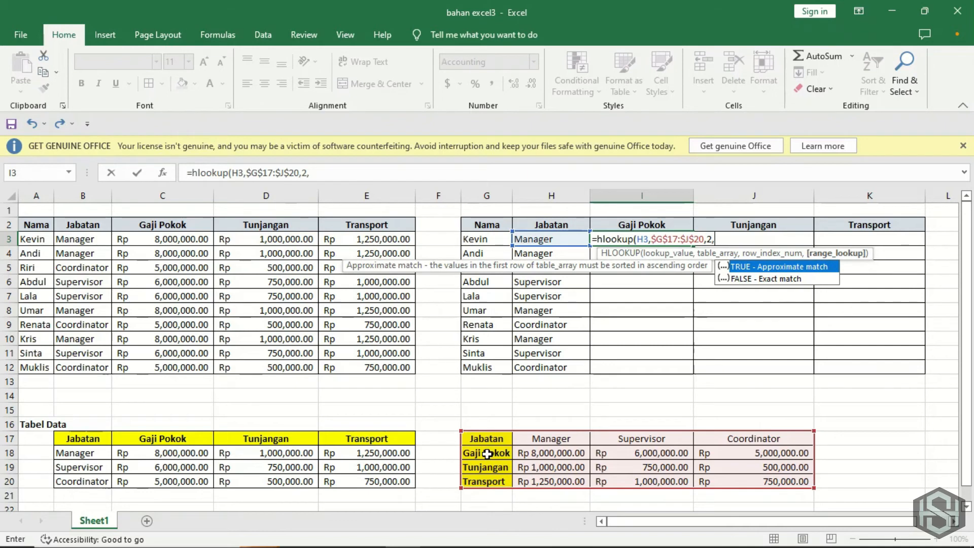
pyautogui.write('0)')
pyautogui.press('Return')
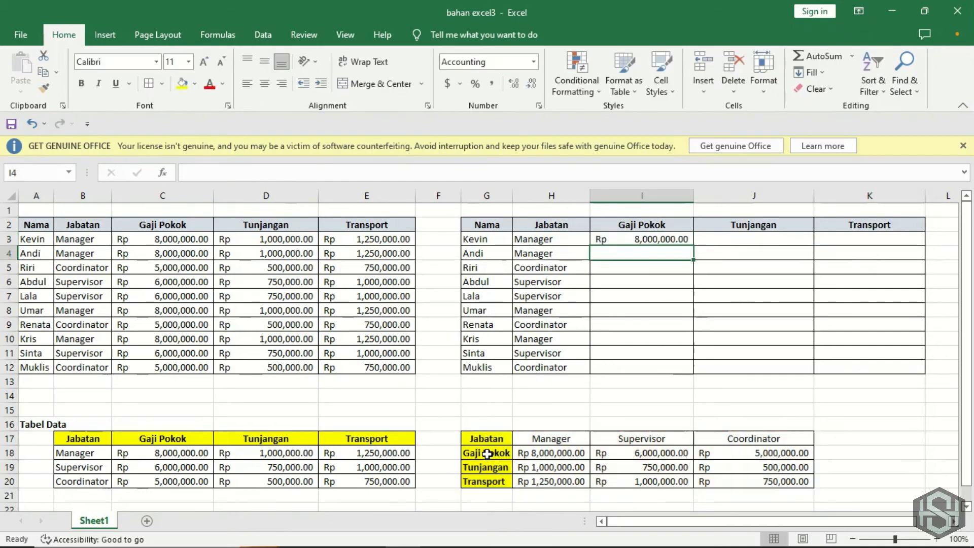
pyautogui.press('Up')
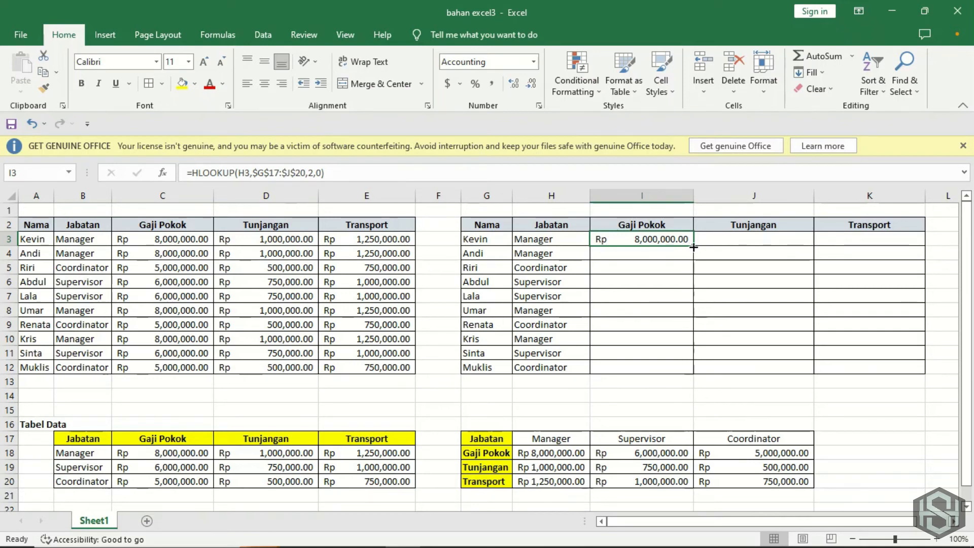
pyautogui.moveTo(693, 247); pyautogui.dragTo(666, 375)
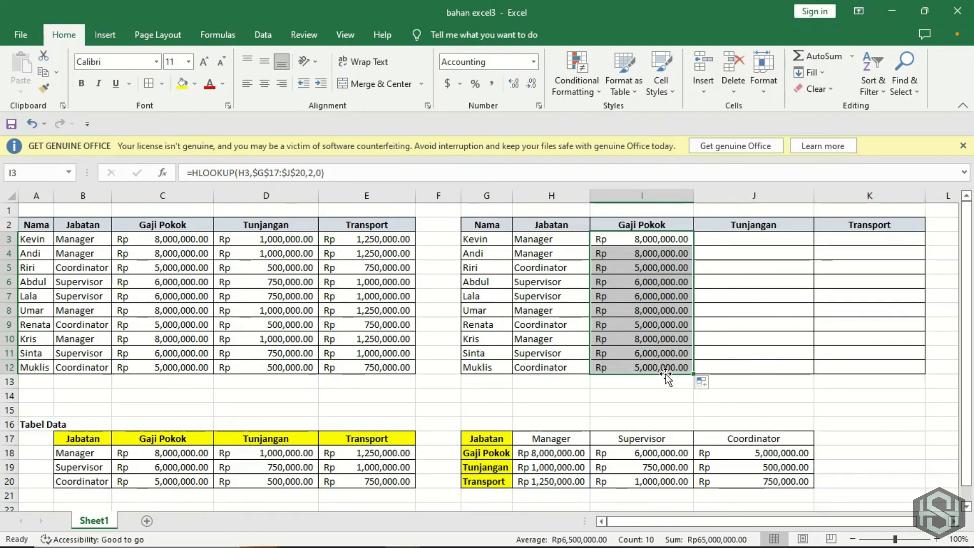
# Start an HLOOKUP formula in J3 under Tunjangan with lookup value H3 and the absolute table range $H$17:$J$20
pyautogui.press('Up')
pyautogui.press('Right')
pyautogui.press('Down')
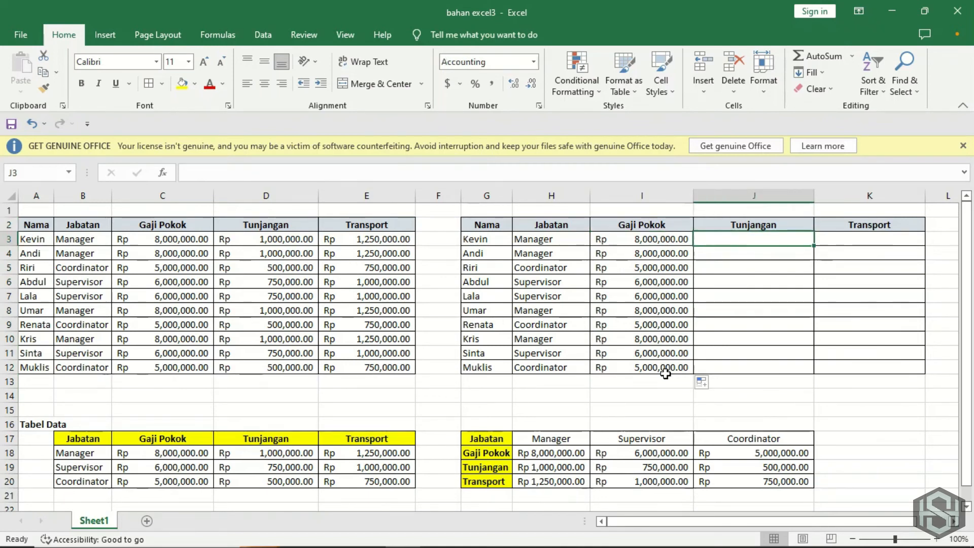
pyautogui.write('=hlook')
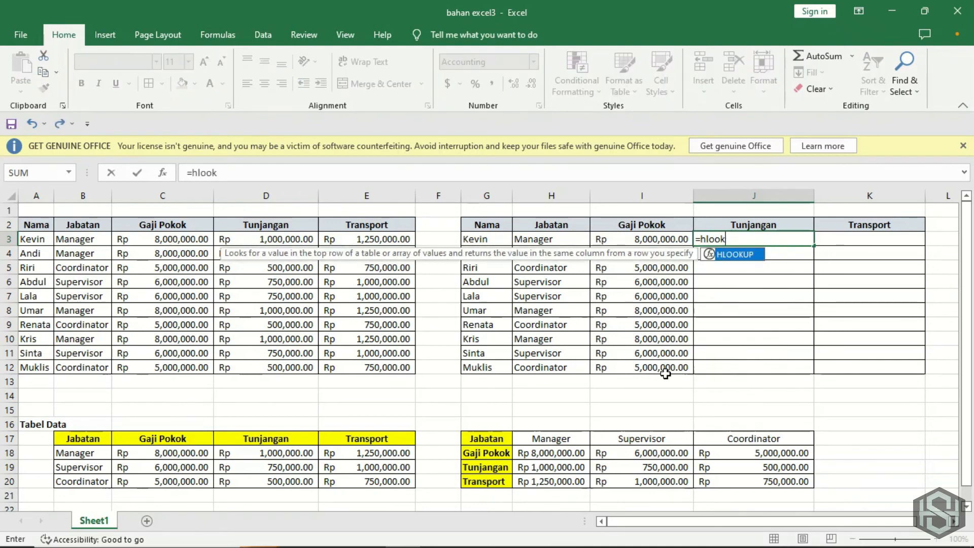
pyautogui.write('up(')
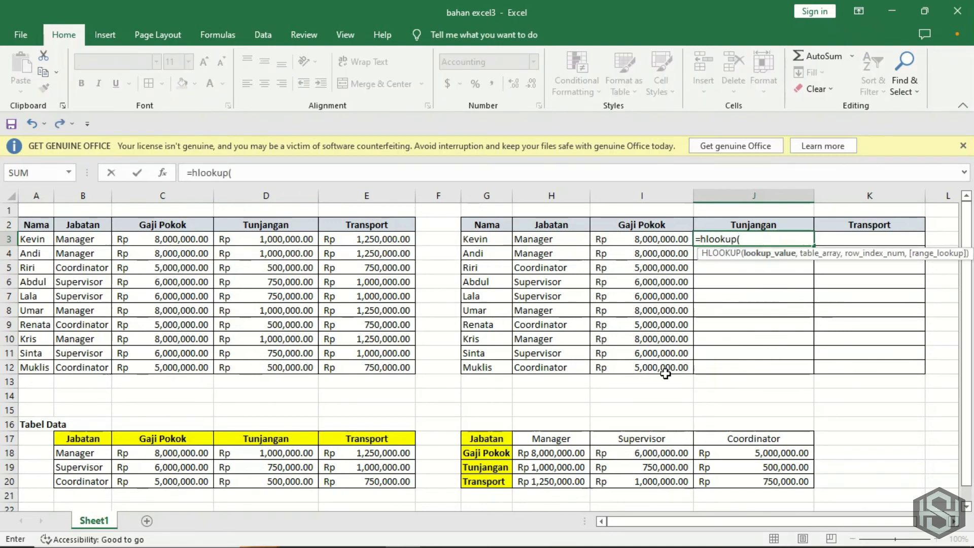
pyautogui.press('Left')
pyautogui.press('Left')
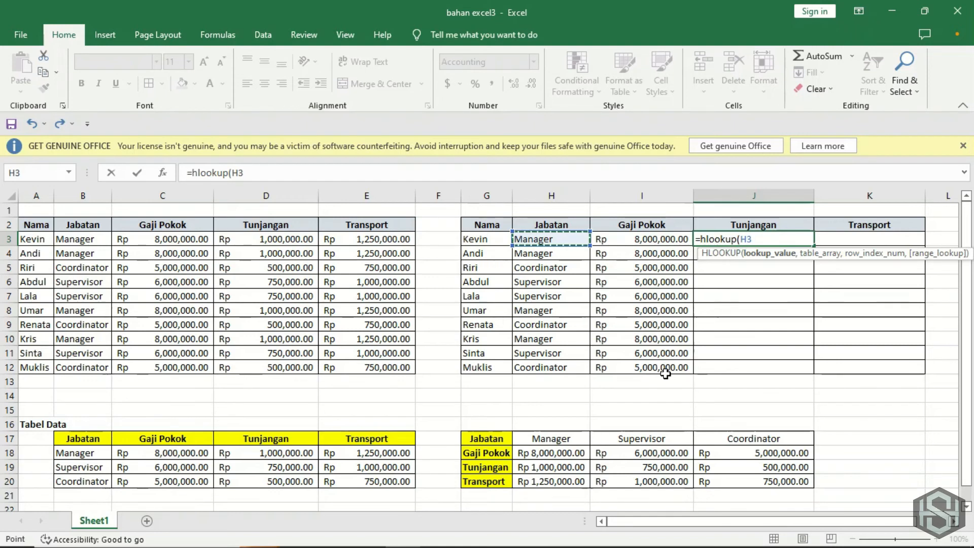
pyautogui.write(',')
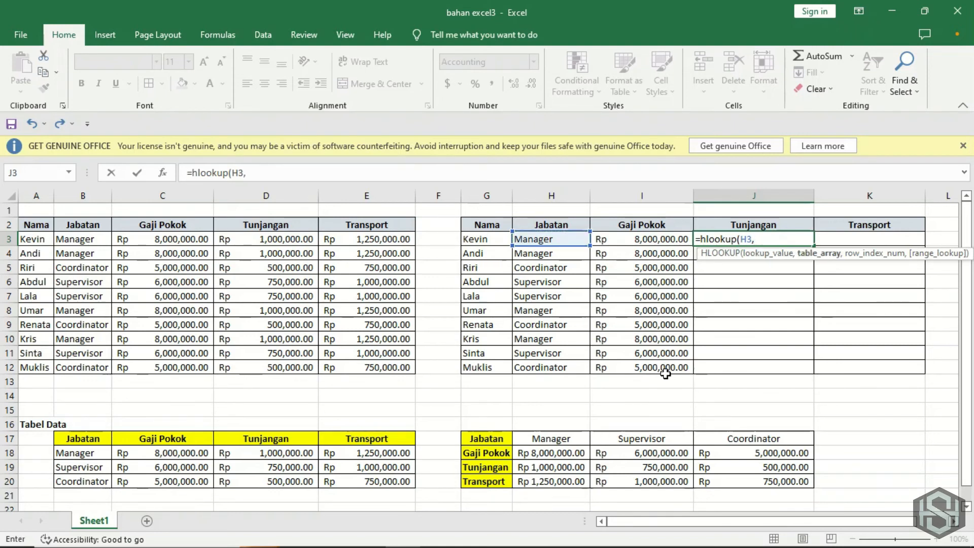
pyautogui.click(544, 441)
pyautogui.moveTo(544, 444); pyautogui.dragTo(729, 488)
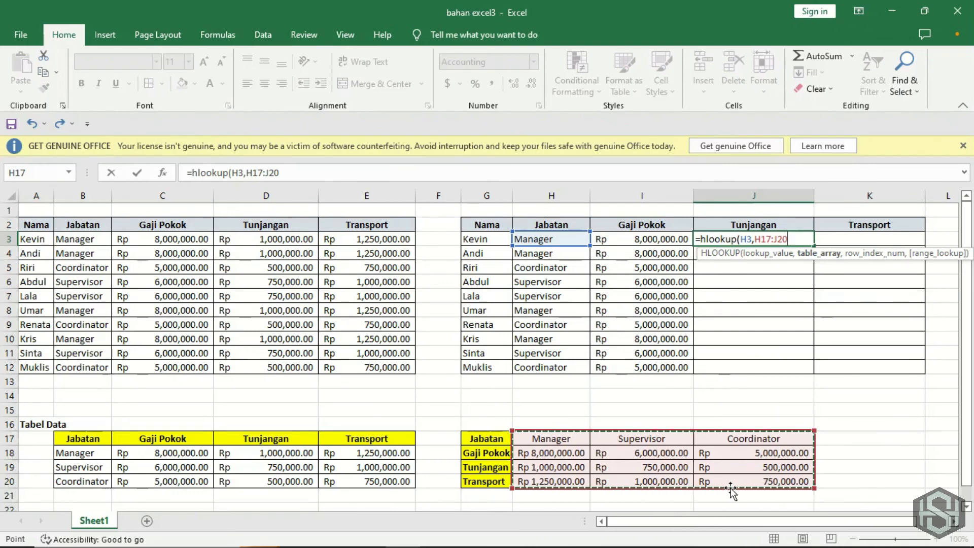
pyautogui.press('F4')
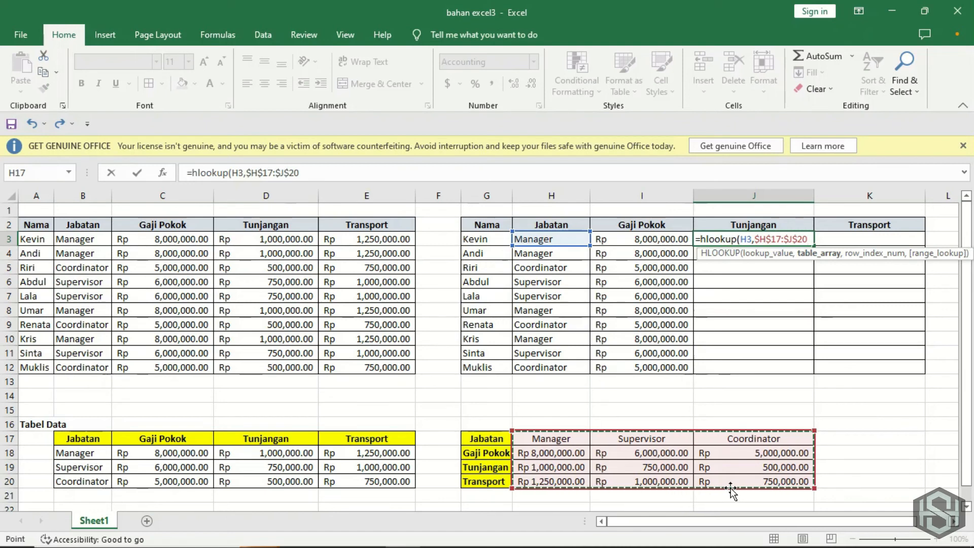
# Complete the J3 formula as =HLOOKUP(H3,$H$17:$J$20,3,0) and fill it down to J12
pyautogui.write(',3')
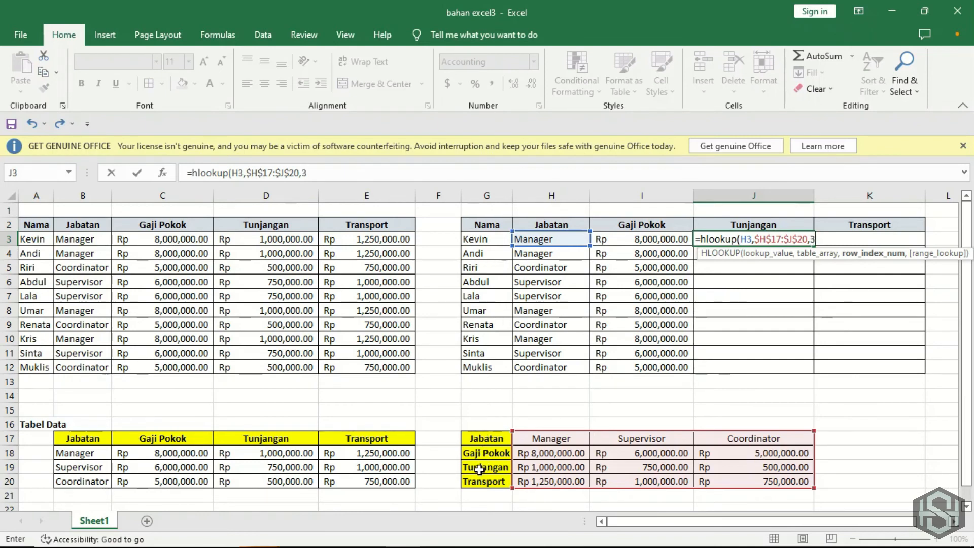
pyautogui.write(',')
pyautogui.write('0)')
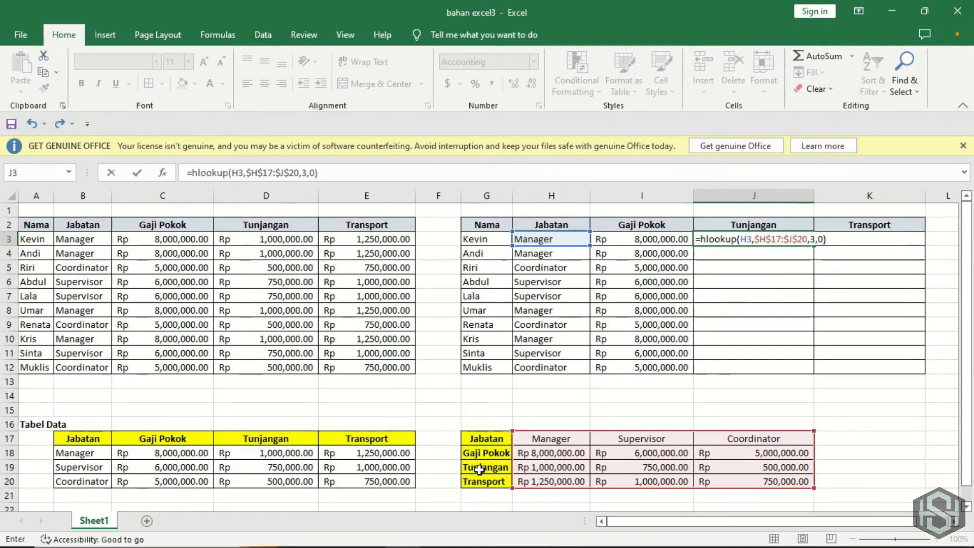
pyautogui.press('Return')
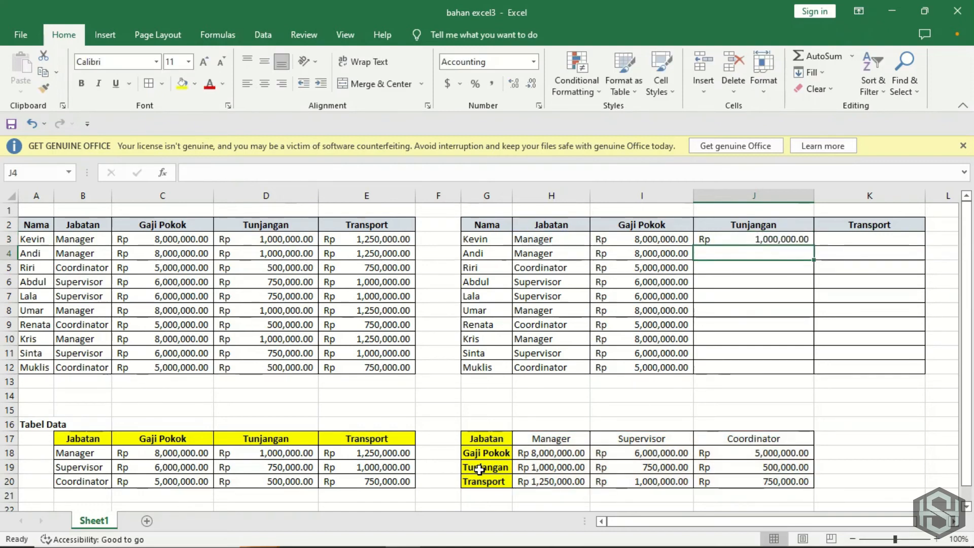
pyautogui.press('Up')
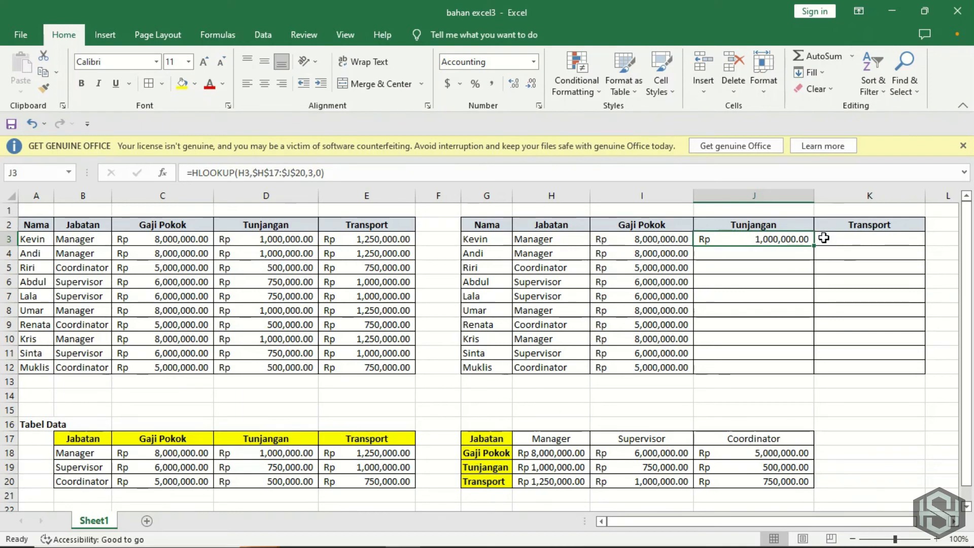
pyautogui.moveTo(814, 245); pyautogui.dragTo(794, 369)
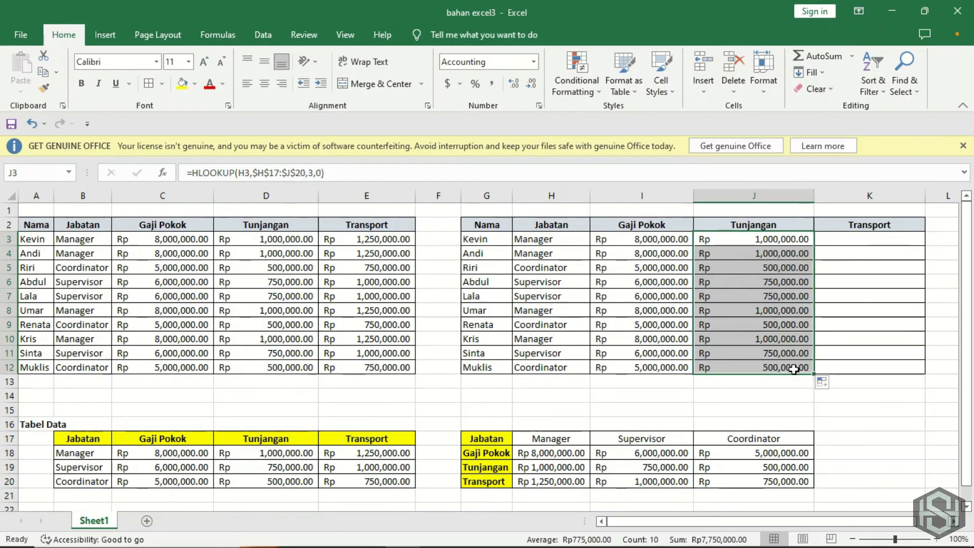
# Start an HLOOKUP formula in K3 under Transport with lookup value H3 and the absolute table range $G$17:$J$20
pyautogui.press('Up')
pyautogui.press('Right')
pyautogui.press('Down')
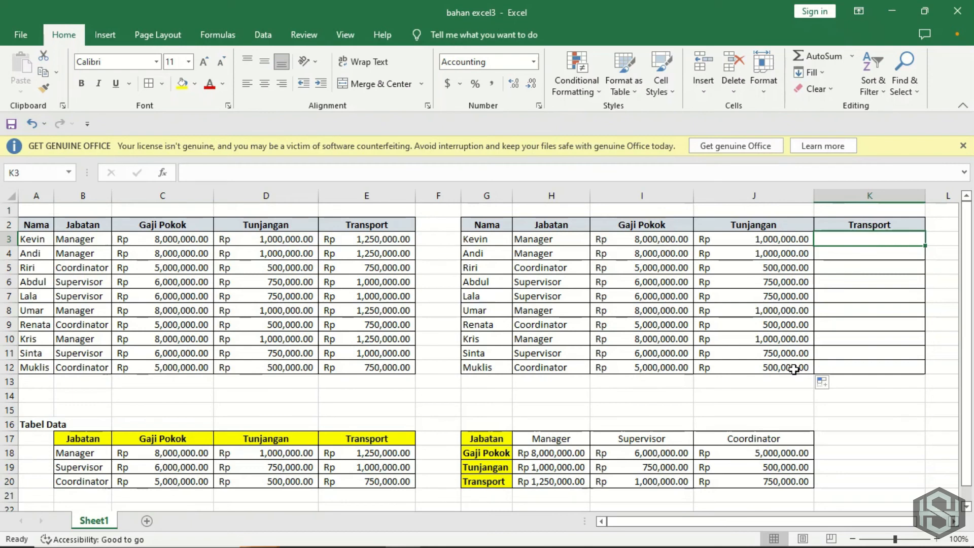
pyautogui.write('=hl')
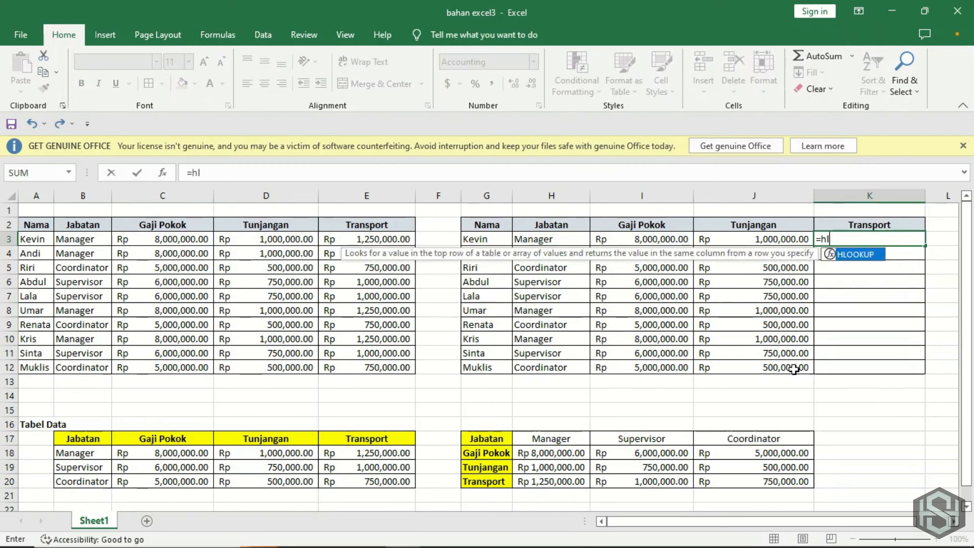
pyautogui.write('ookup')
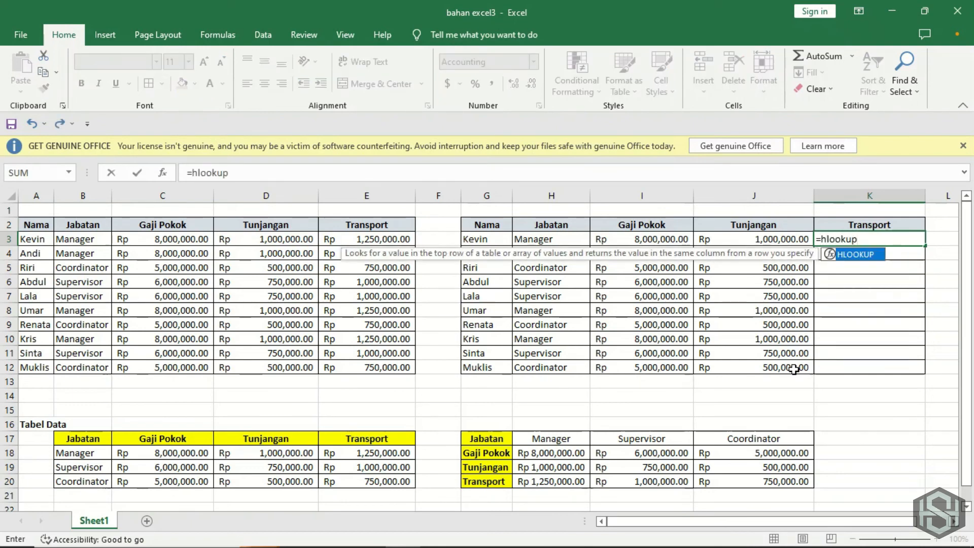
pyautogui.write('(')
pyautogui.press('Left')
pyautogui.press('Left')
pyautogui.press('Left')
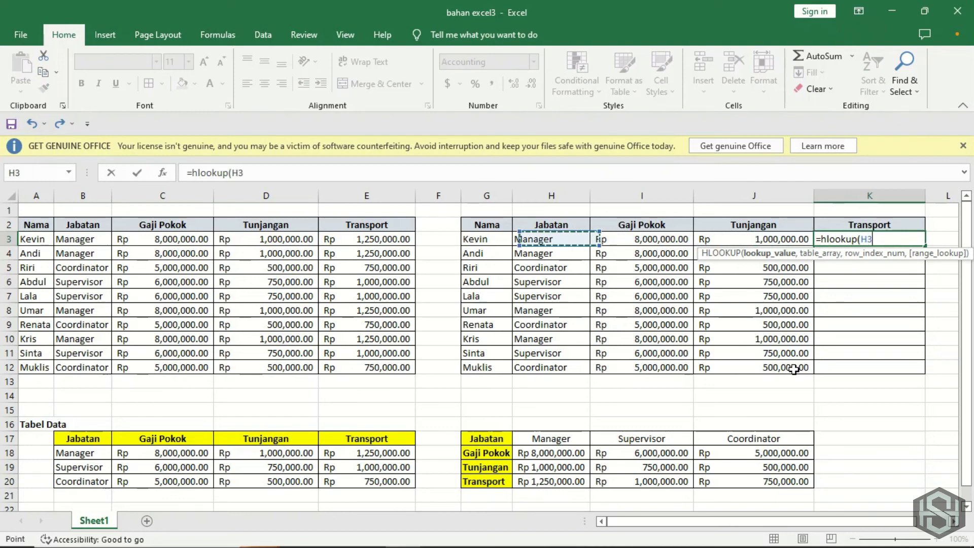
pyautogui.write(',')
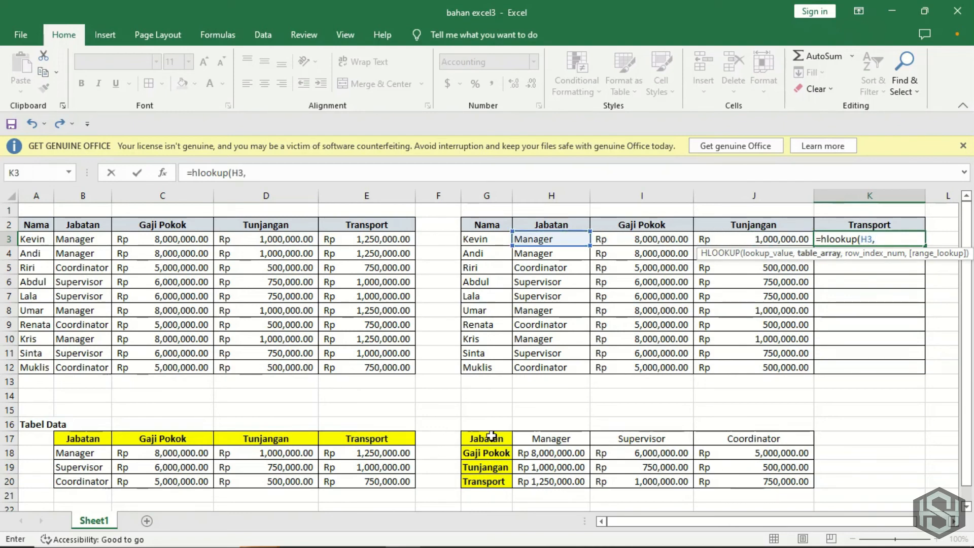
pyautogui.moveTo(488, 438); pyautogui.dragTo(762, 485)
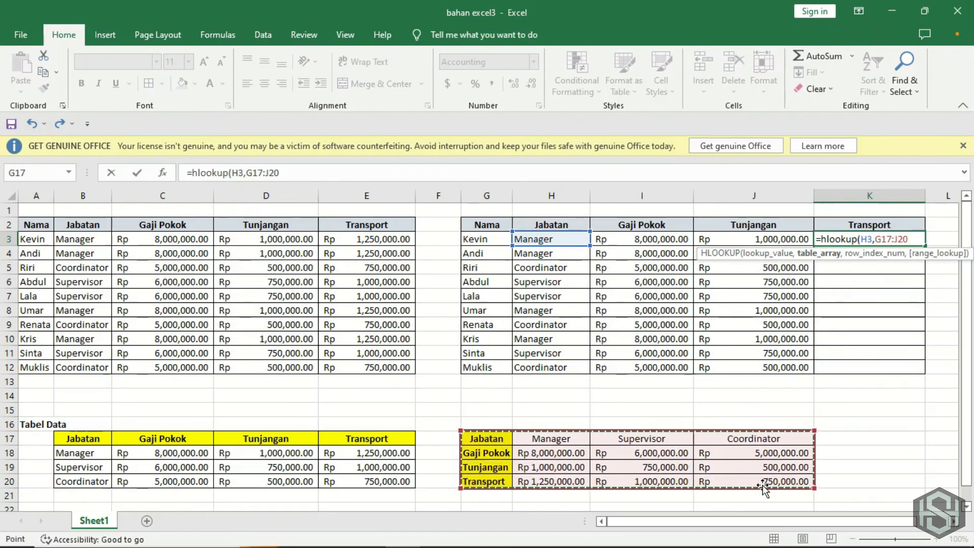
pyautogui.press('F4')
# Complete the K3 formula as =HLOOKUP(H3,$G$17:$J$20,4,0) and fill it down to K12
pyautogui.write(',')
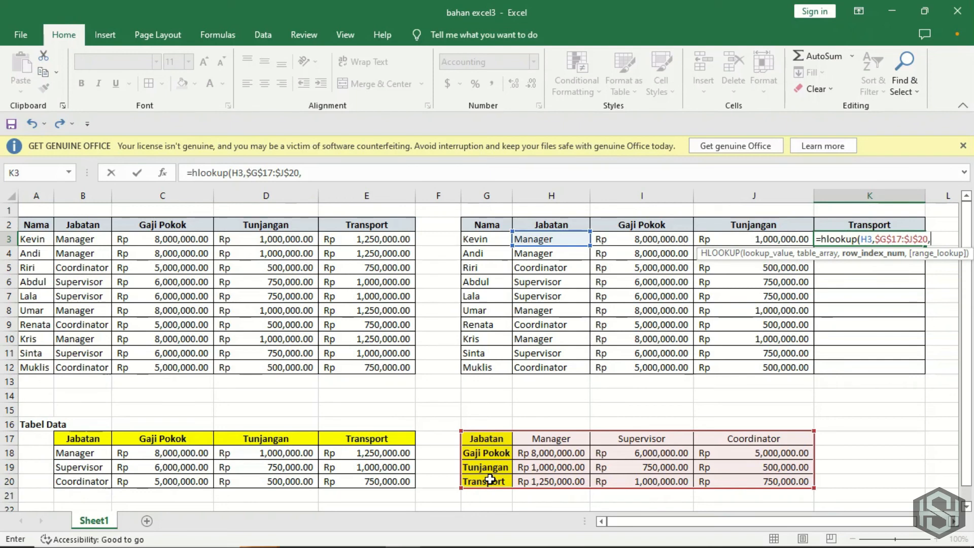
pyautogui.write('4,')
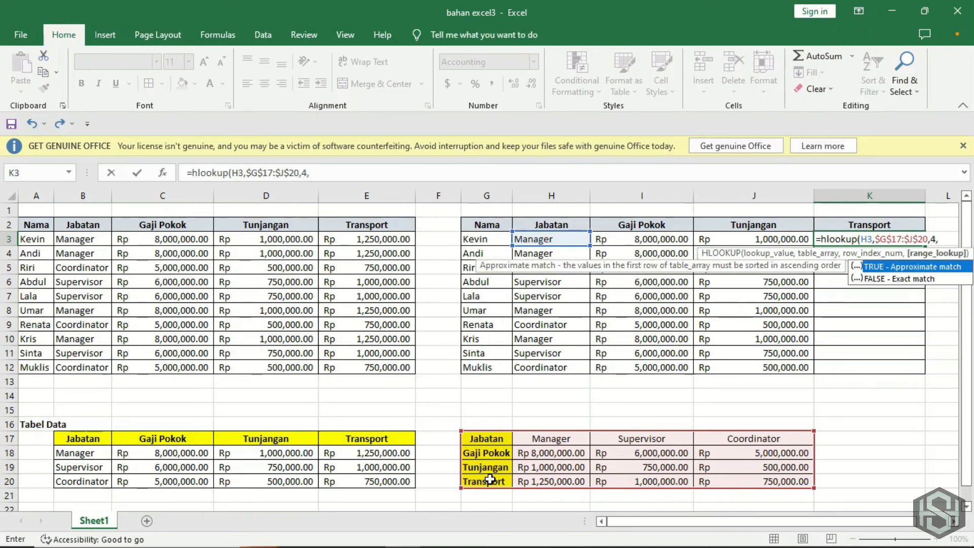
pyautogui.write('0)')
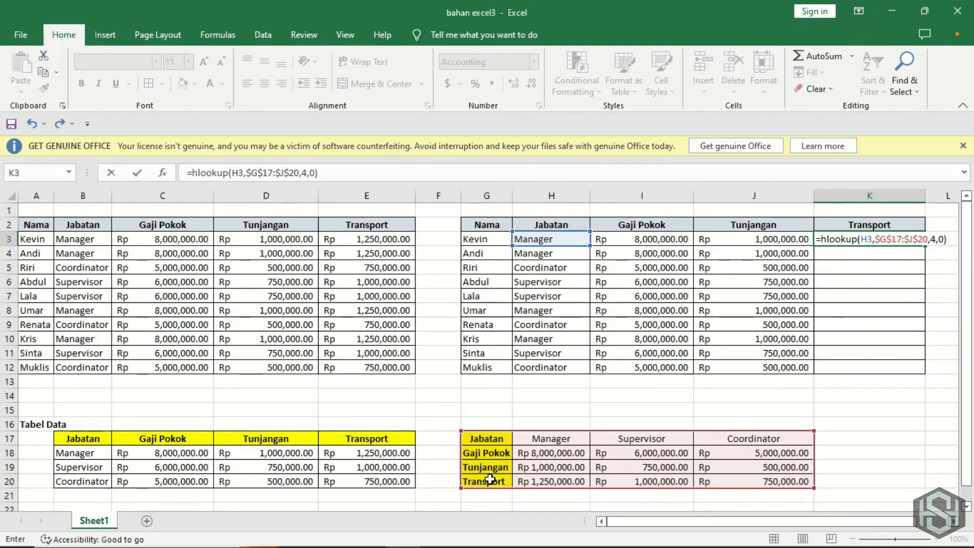
pyautogui.hotkey('ctrl', 'Return')
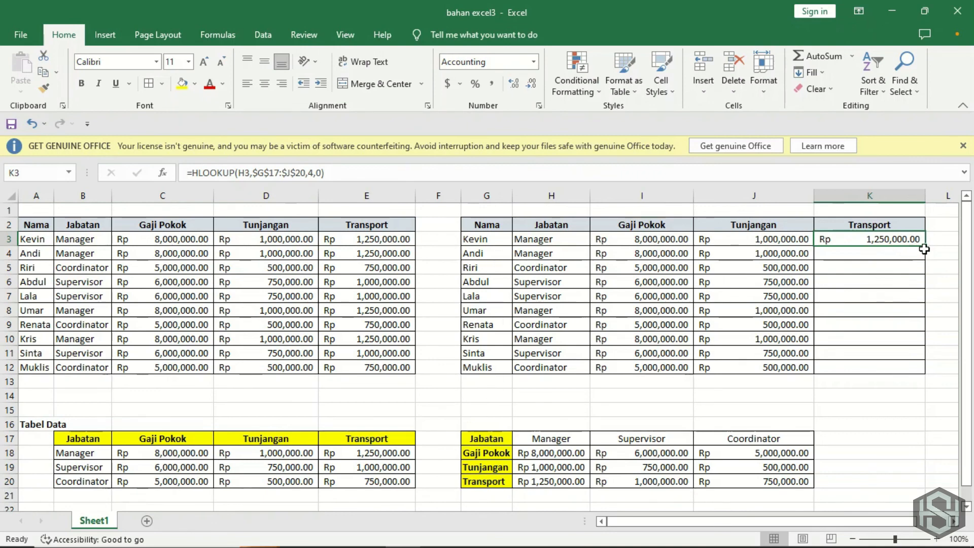
pyautogui.moveTo(923, 249); pyautogui.dragTo(914, 373)
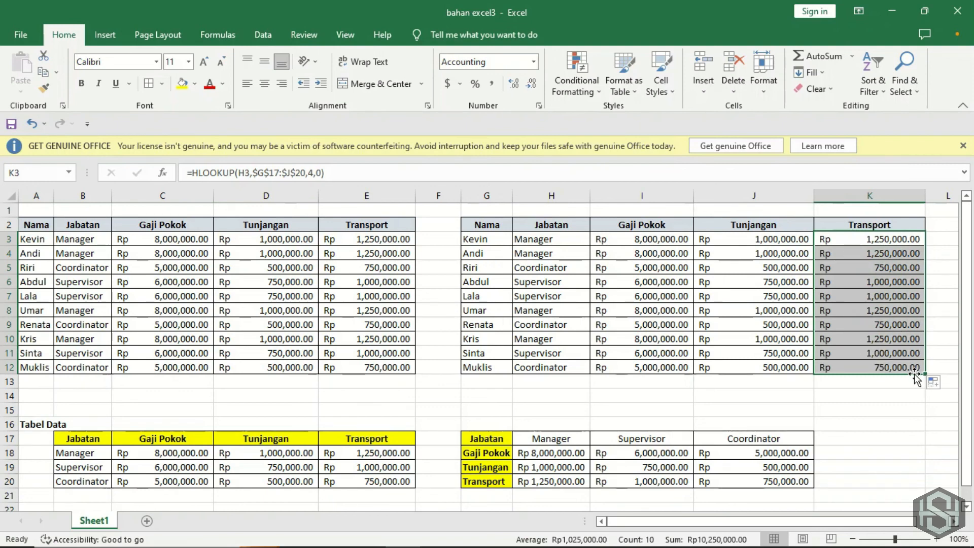